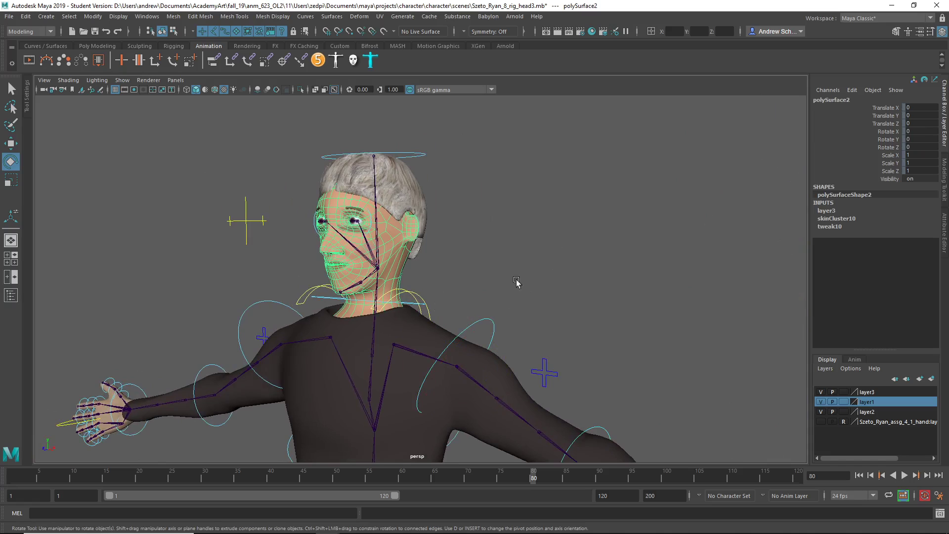
# Isolate the head mesh in the view and start the Paint Skin Weights tool on it.
pyautogui.click(300, 90)
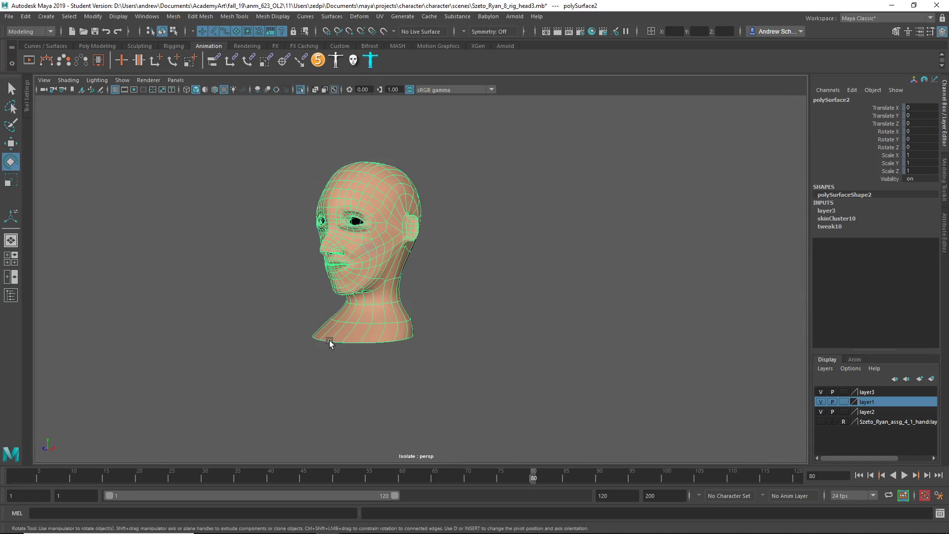
pyautogui.moveTo(357, 247); pyautogui.dragTo(335, 224, button='right')
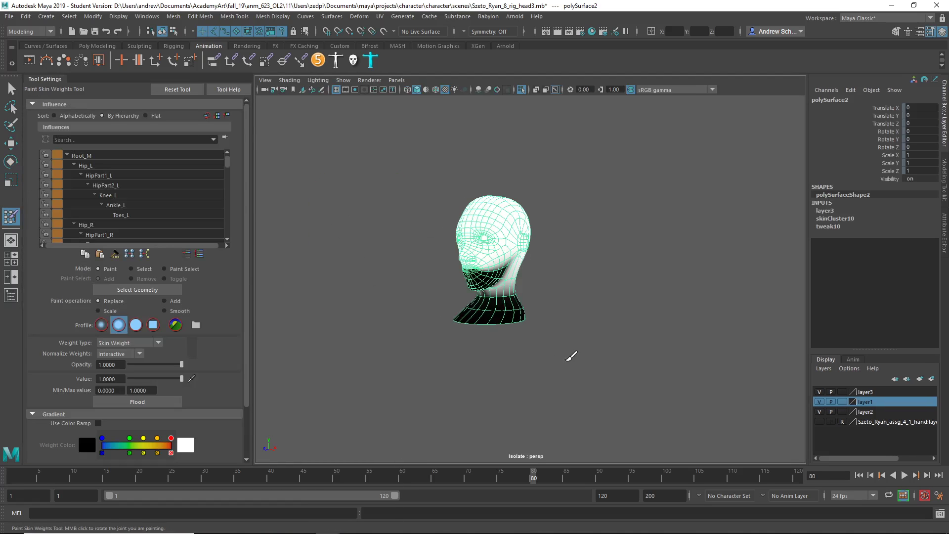
pyautogui.keyDown('alt'); pyautogui.moveTo(569, 358); pyautogui.dragTo(527, 355); pyautogui.keyUp('alt')
# Choose the Jaw_M influence and select all the vertices it affects.
pyautogui.scroll(-4, 151, 173)
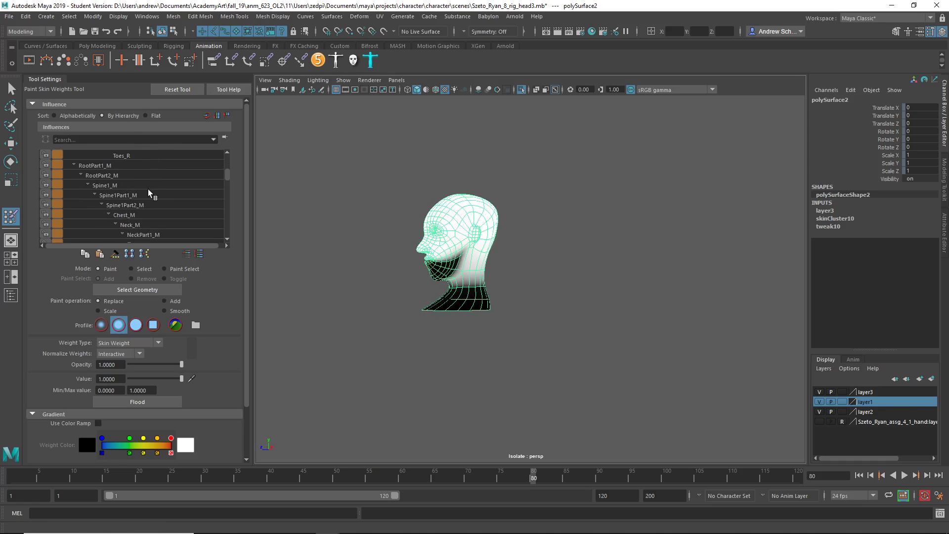
pyautogui.scroll(-3, 148, 189)
pyautogui.click(164, 214)
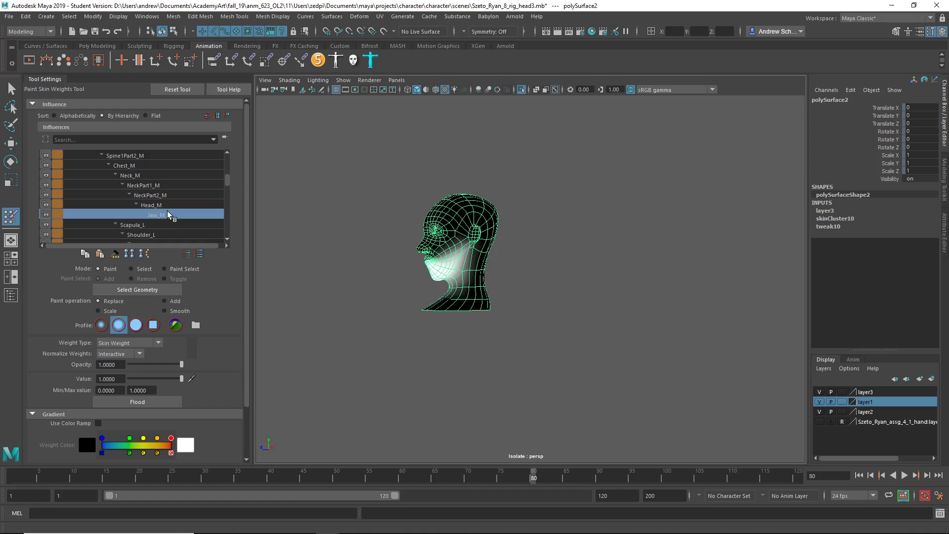
pyautogui.rightClick(168, 215)
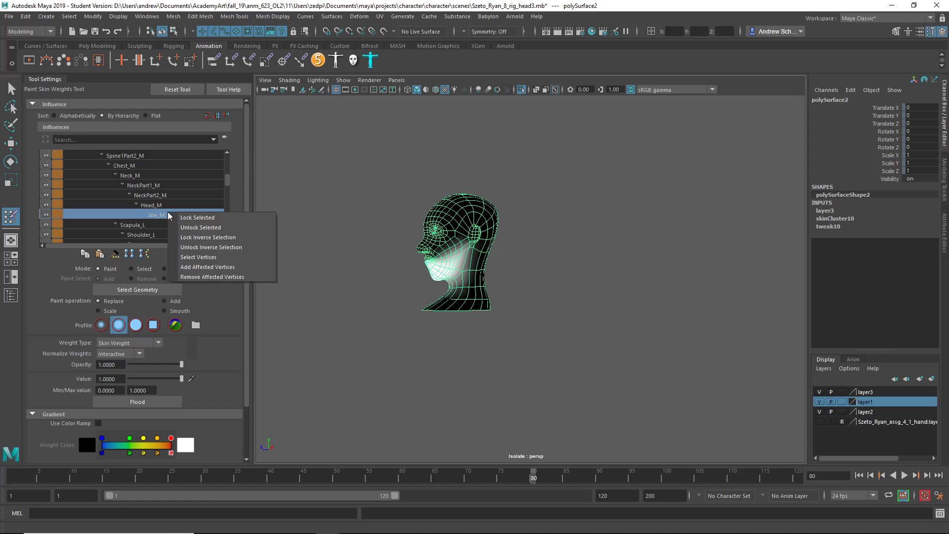
pyautogui.click(187, 257)
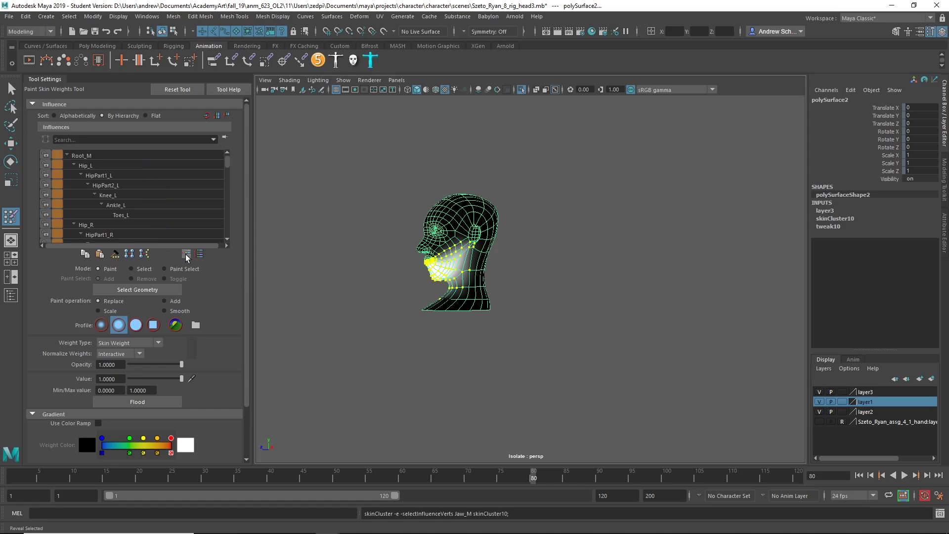
# Switch to component selection mode and return to the Select tool with the jaw vertices selected.
pyautogui.moveTo(359, 299)
pyautogui.keyDown('alt'); pyautogui.mouseDown()
pyautogui.moveTo(442, 299)
pyautogui.moveTo(350, 298)
pyautogui.moveTo(371, 298)
pyautogui.mouseUp(); pyautogui.keyUp('alt')
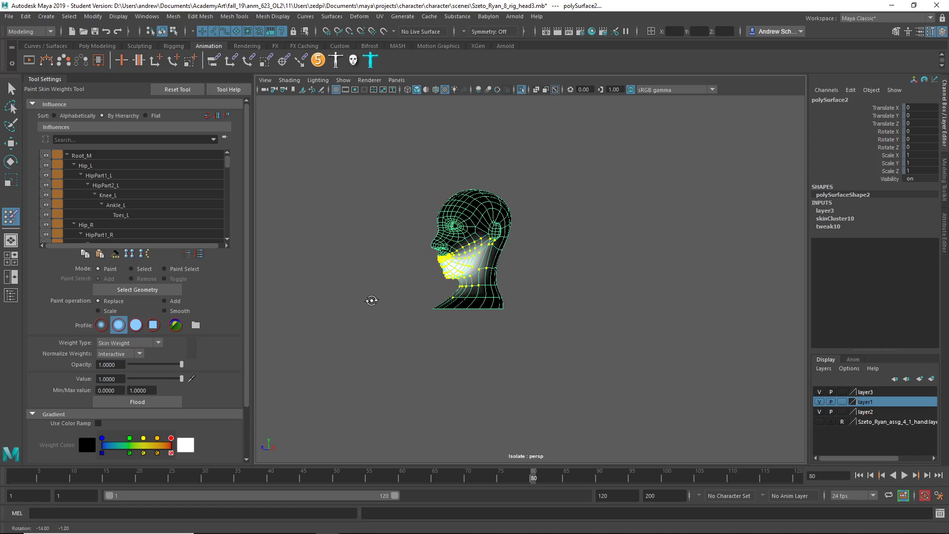
pyautogui.press('q')
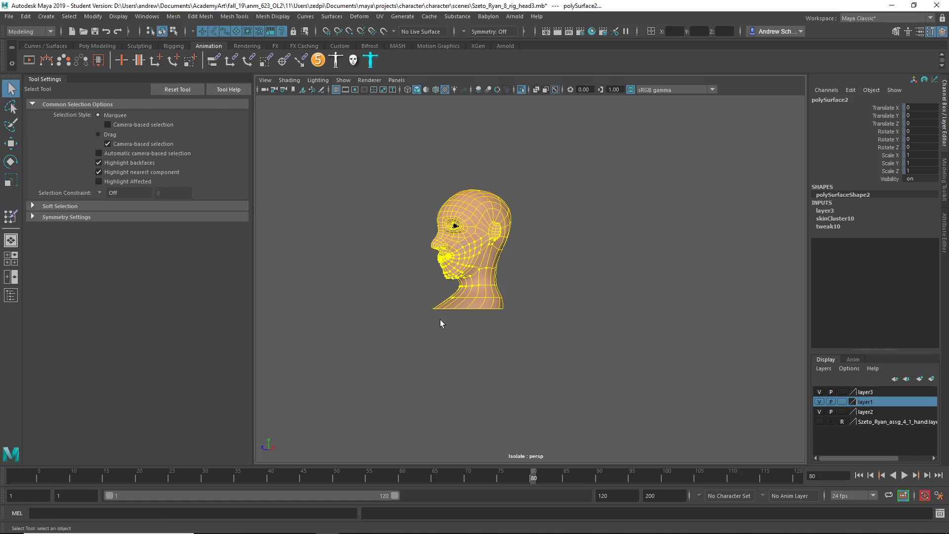
pyautogui.moveTo(484, 251); pyautogui.dragTo(437, 243, button='right')
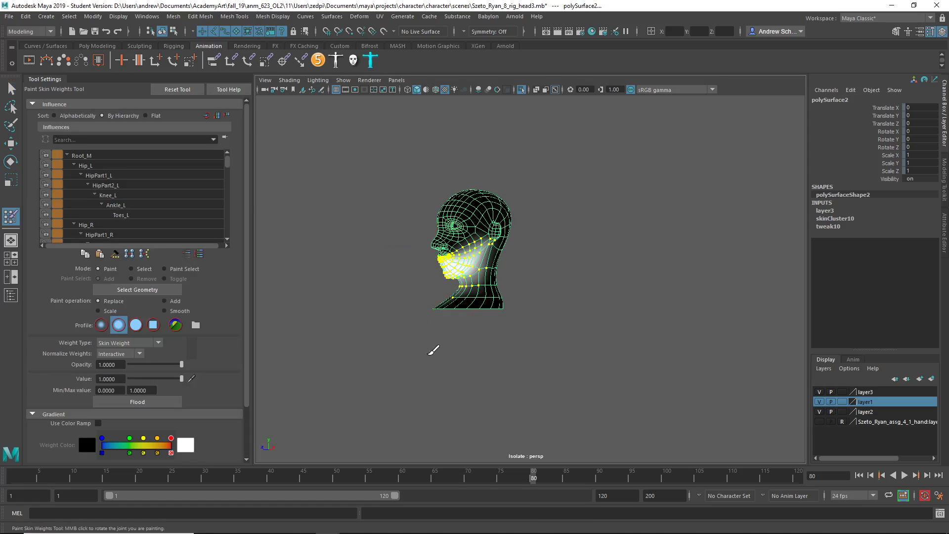
pyautogui.click(174, 31)
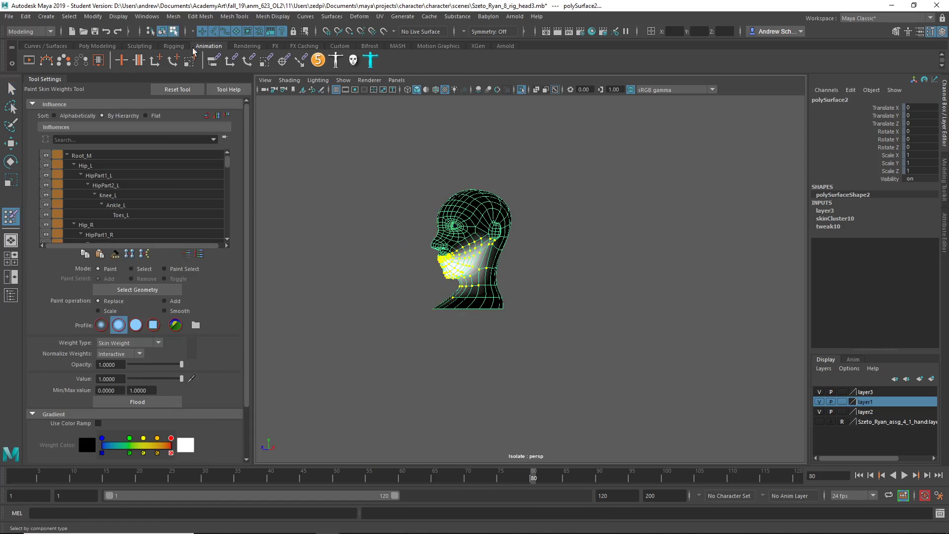
pyautogui.press('q')
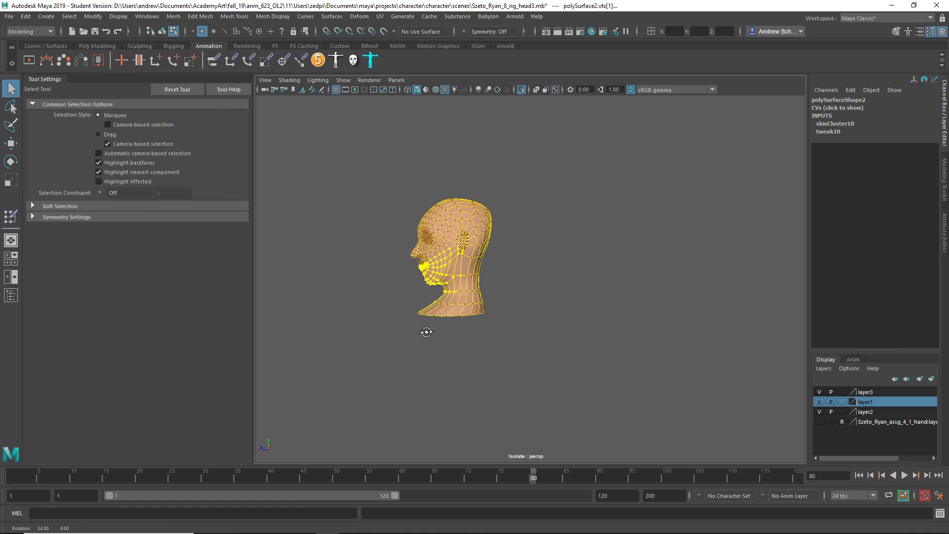
# Remove the neck vertices from the selection so only the jaw and lower-face vertices stay selected.
pyautogui.keyDown('alt'); pyautogui.moveTo(360, 345); pyautogui.dragTo(524, 330, button='right'); pyautogui.keyUp('alt')
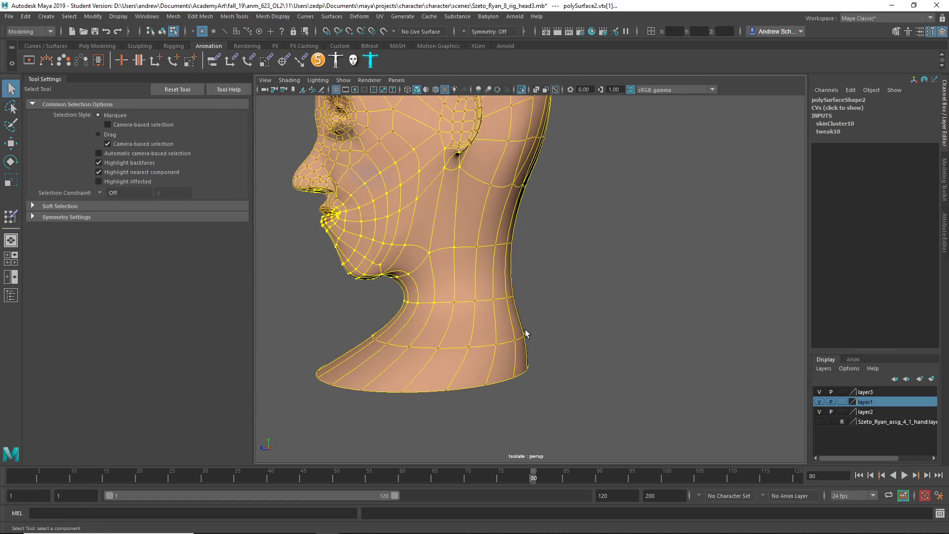
pyautogui.keyDown('alt'); pyautogui.moveTo(525, 329); pyautogui.dragTo(411, 349); pyautogui.keyUp('alt')
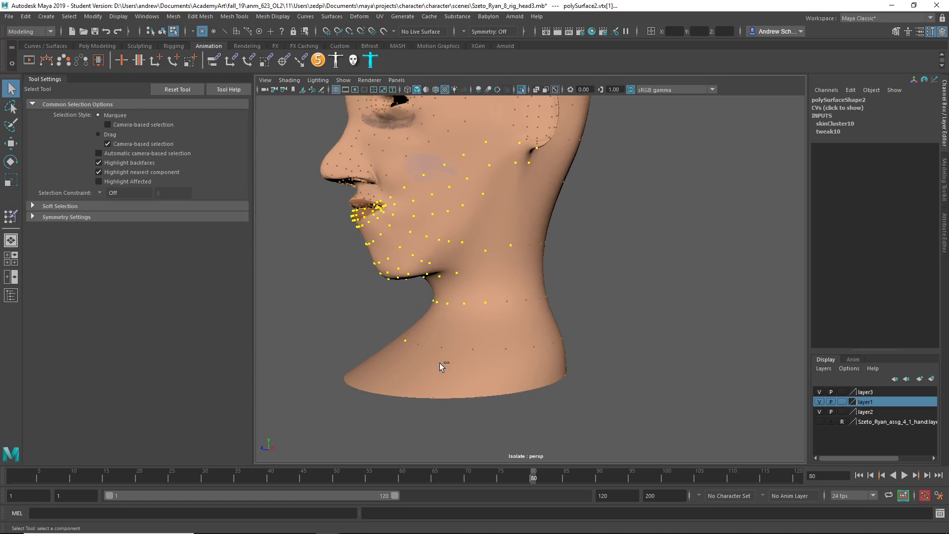
pyautogui.moveTo(414, 361); pyautogui.dragTo(374, 269, button='right')
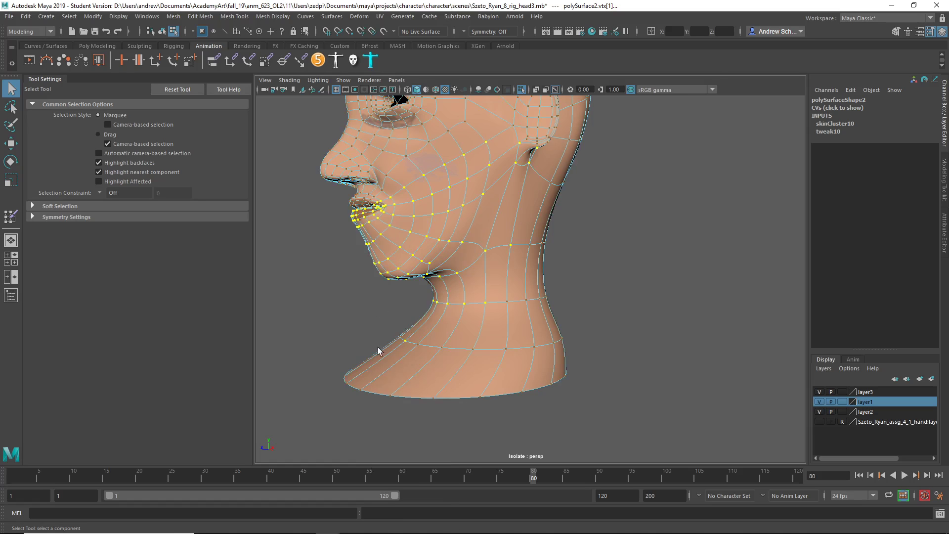
pyautogui.keyDown('ctrl'); pyautogui.moveTo(419, 357); pyautogui.dragTo(419, 357); pyautogui.keyUp('ctrl')
pyautogui.keyDown('alt'); pyautogui.moveTo(467, 363); pyautogui.dragTo(593, 349); pyautogui.keyUp('alt')
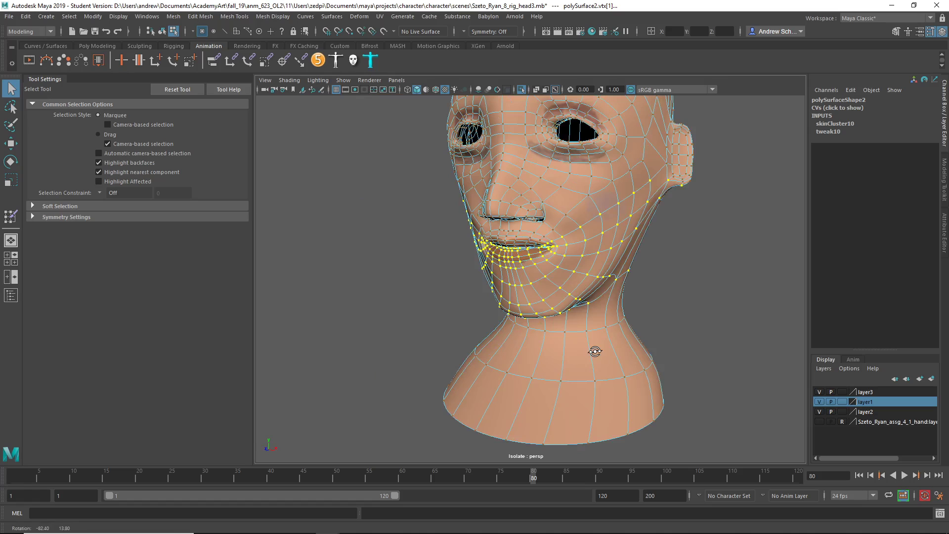
# In Paint Skin Weights, filter the influences with "Jaw*" and flood the selected vertices with a Jaw_M weight of 1.
pyautogui.click(14, 220)
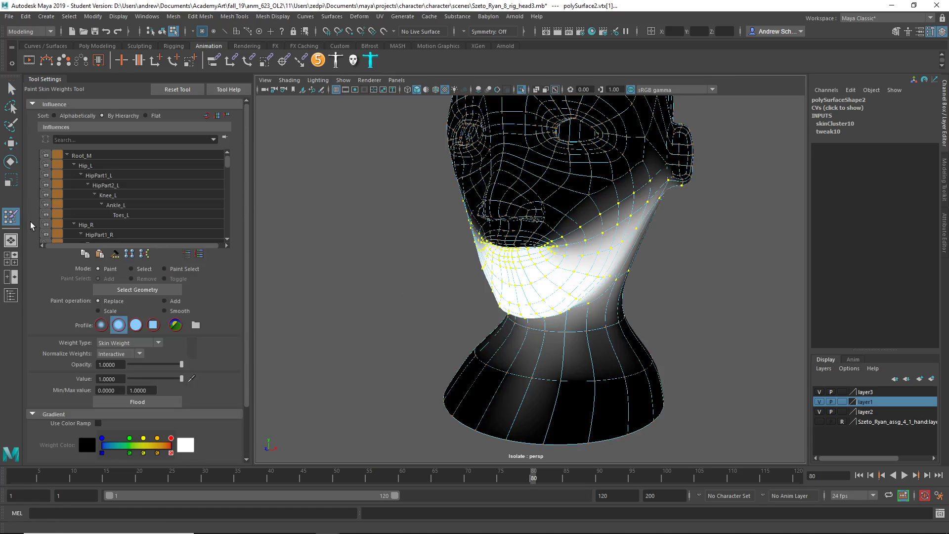
pyautogui.click(103, 139)
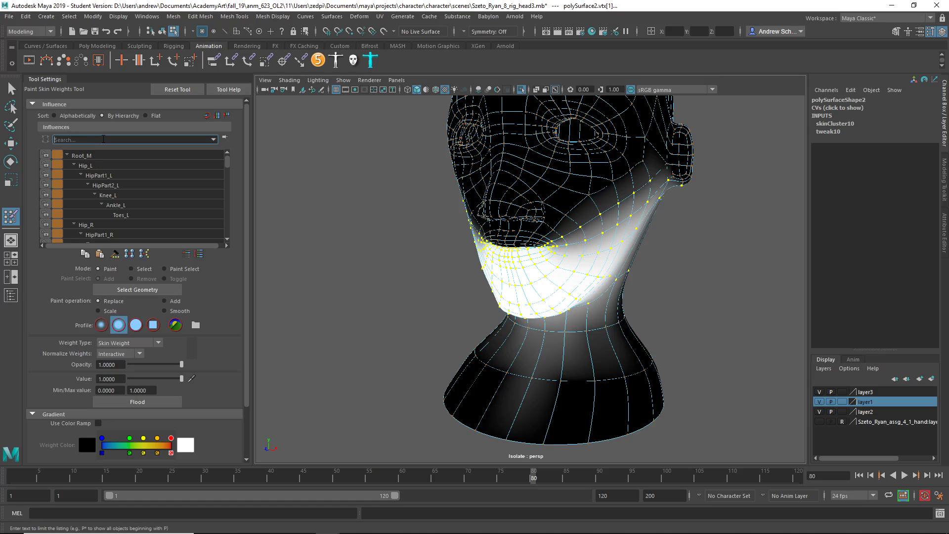
pyautogui.write('Jaw*')
pyautogui.press('Return')
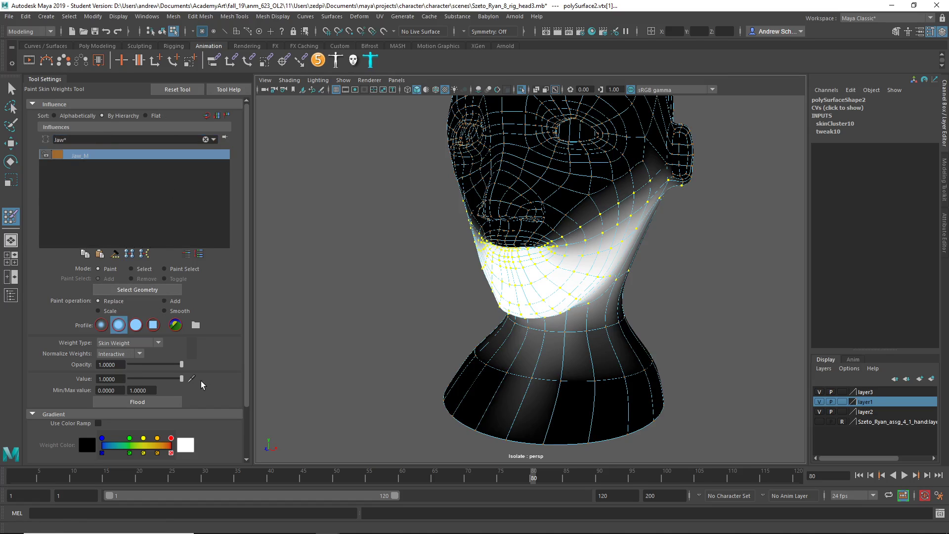
pyautogui.click(144, 402)
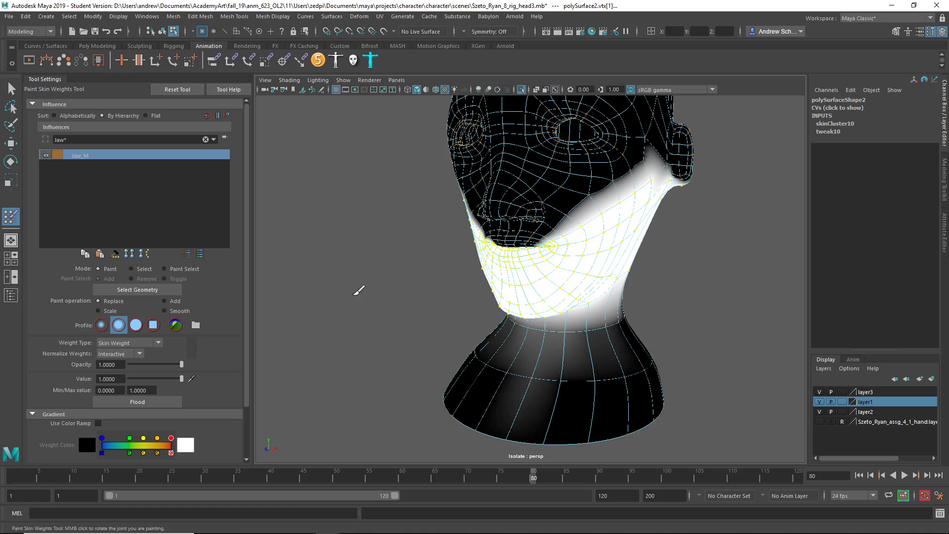
# In the side view, select the upper head vertices, excluding the jaw and the lower neck rows.
pyautogui.keyDown('alt'); pyautogui.moveTo(359, 291); pyautogui.dragTo(311, 282); pyautogui.keyUp('alt')
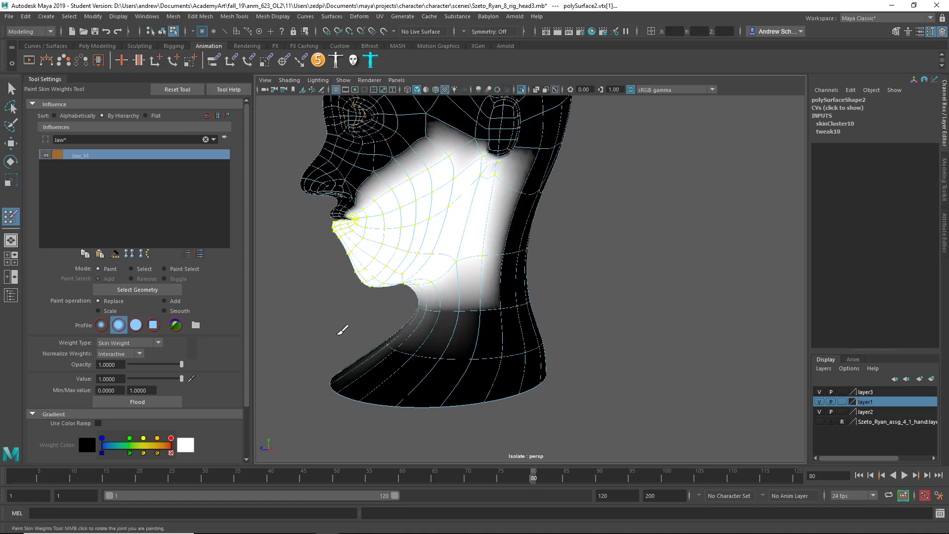
pyautogui.press('q')
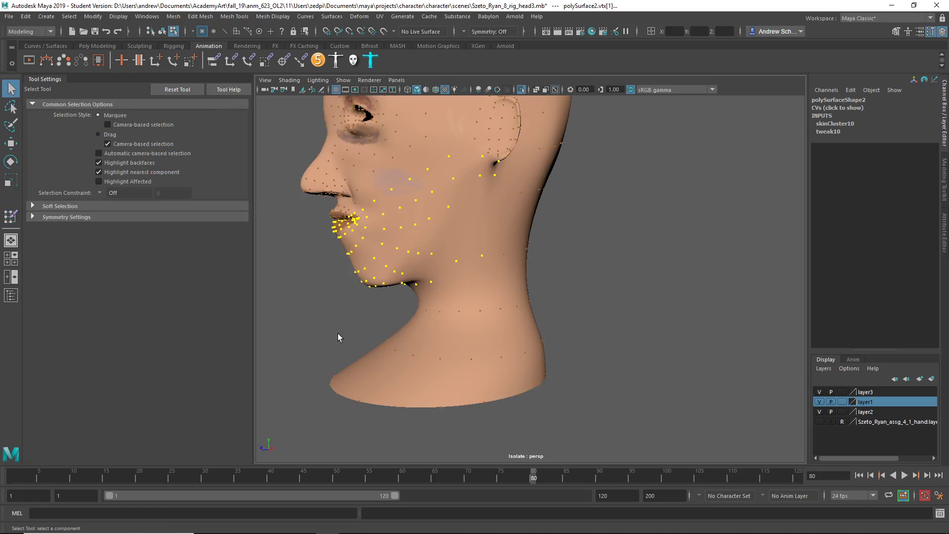
pyautogui.keyDown('alt'); pyautogui.moveTo(498, 320); pyautogui.dragTo(500, 314); pyautogui.keyUp('alt')
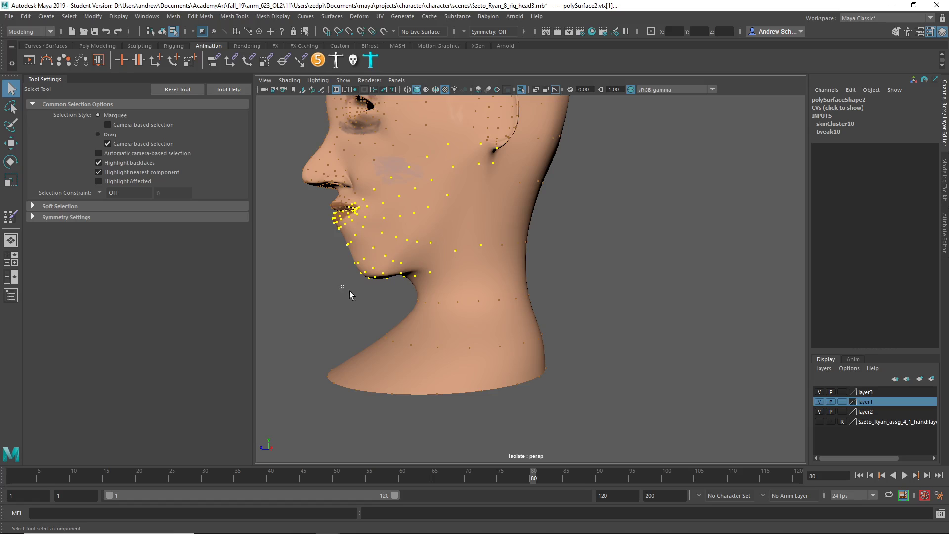
pyautogui.moveTo(339, 285); pyautogui.dragTo(712, 474)
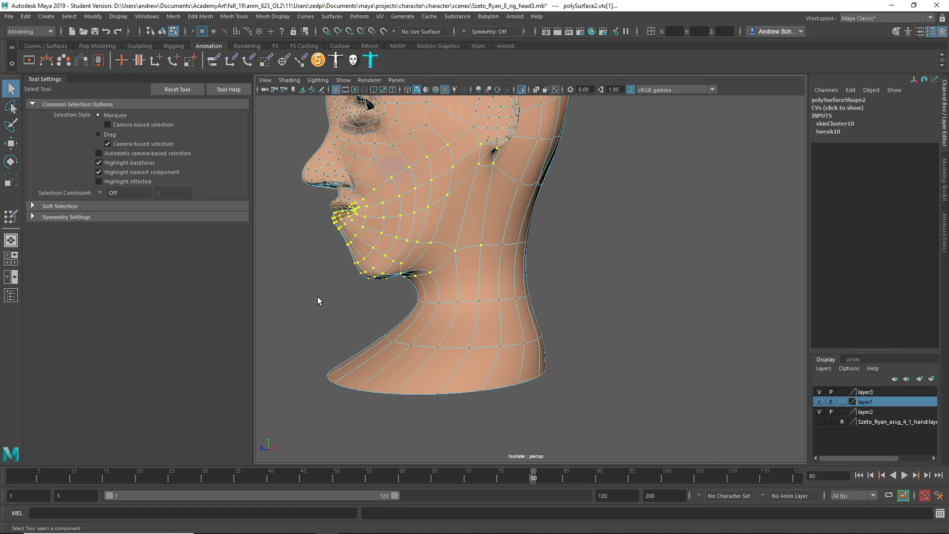
pyautogui.press('space')
pyautogui.moveTo(318, 296); pyautogui.dragTo(376, 298)
pyautogui.keyDown('alt'); pyautogui.moveTo(512, 336); pyautogui.dragTo(444, 333, button='right'); pyautogui.keyUp('alt')
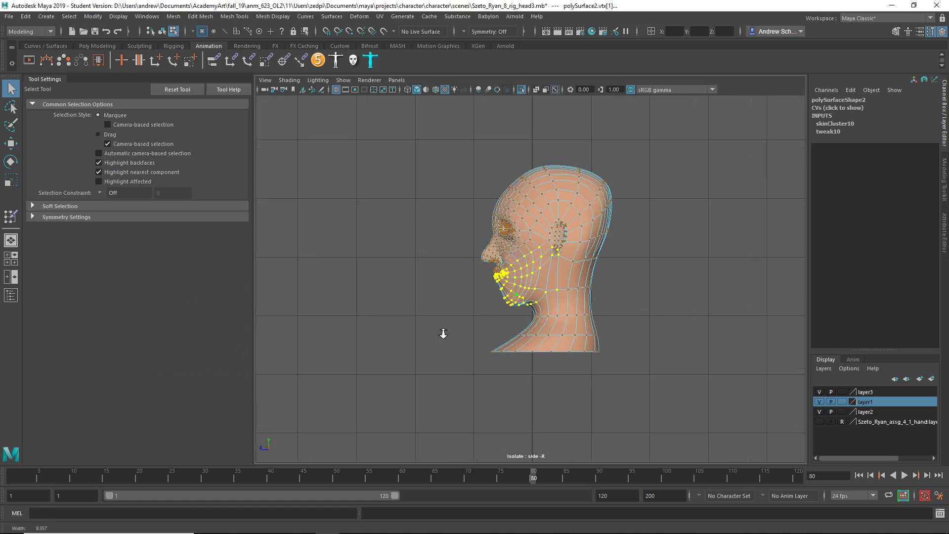
pyautogui.moveTo(441, 124); pyautogui.dragTo(676, 415)
pyautogui.keyDown('ctrl'); pyautogui.moveTo(621, 309); pyautogui.dragTo(443, 417); pyautogui.keyUp('ctrl')
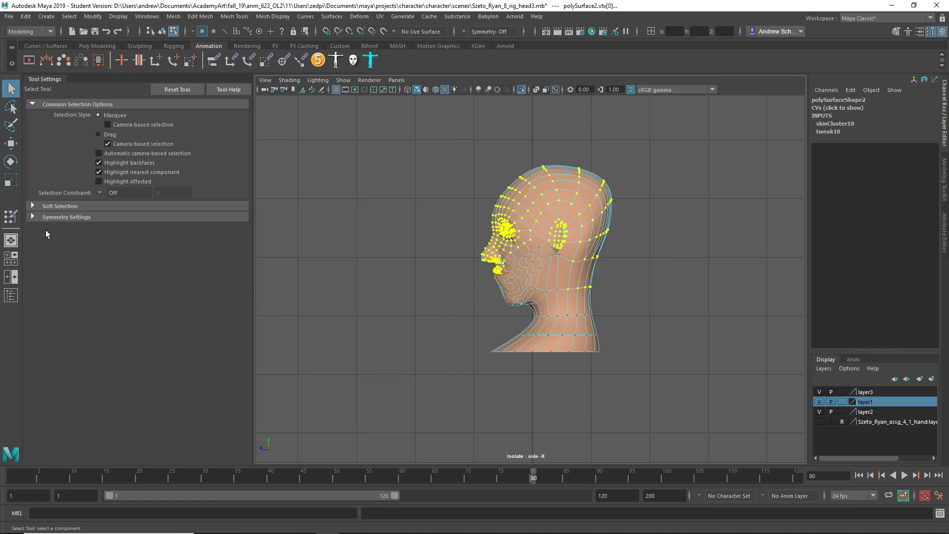
# In Paint Skin Weights, filter for the Head_M influence and flood the selected head vertices with a weight of 1.
pyautogui.click(11, 216)
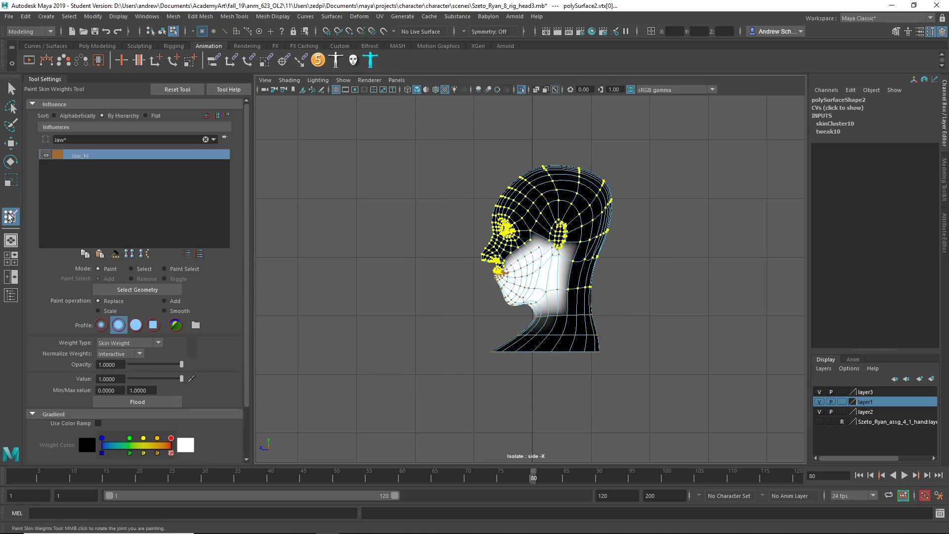
pyautogui.click(84, 141)
pyautogui.press('BackSpace')
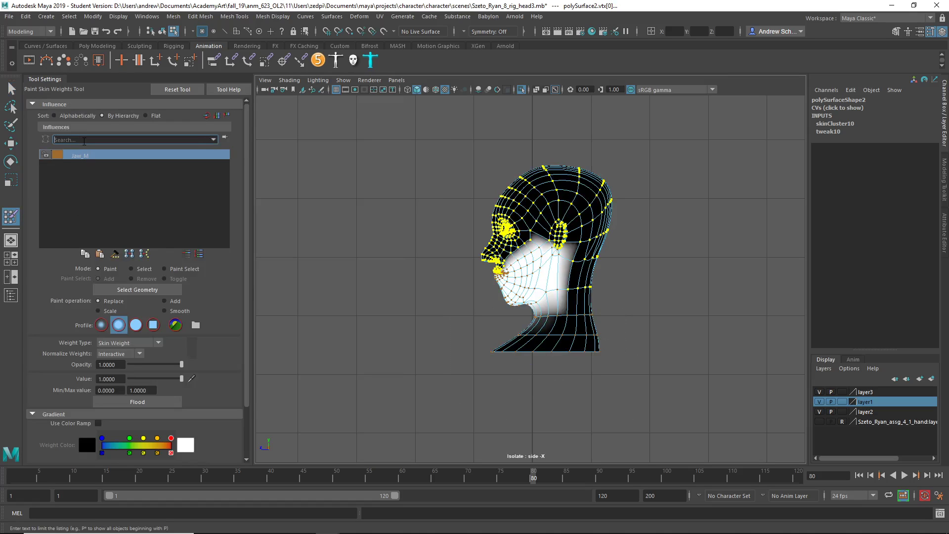
pyautogui.write('Head_M')
pyautogui.press('Return')
pyautogui.click(75, 155)
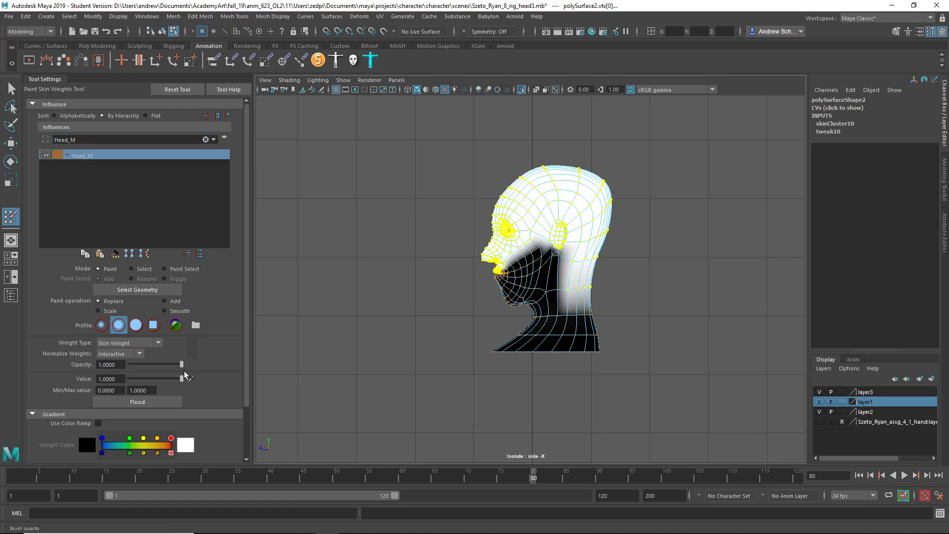
pyautogui.click(169, 400)
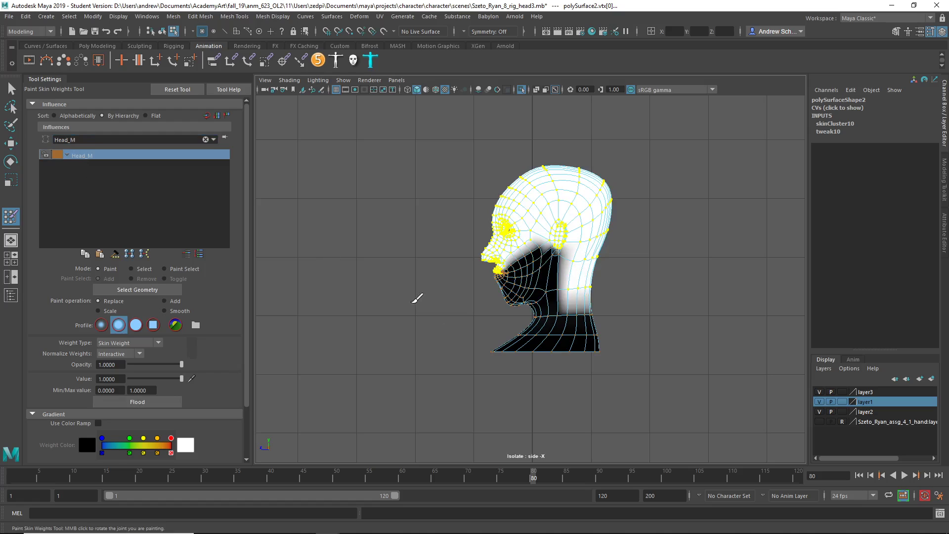
# Replace the selection with the three lowest rows of neck vertices.
pyautogui.press('q')
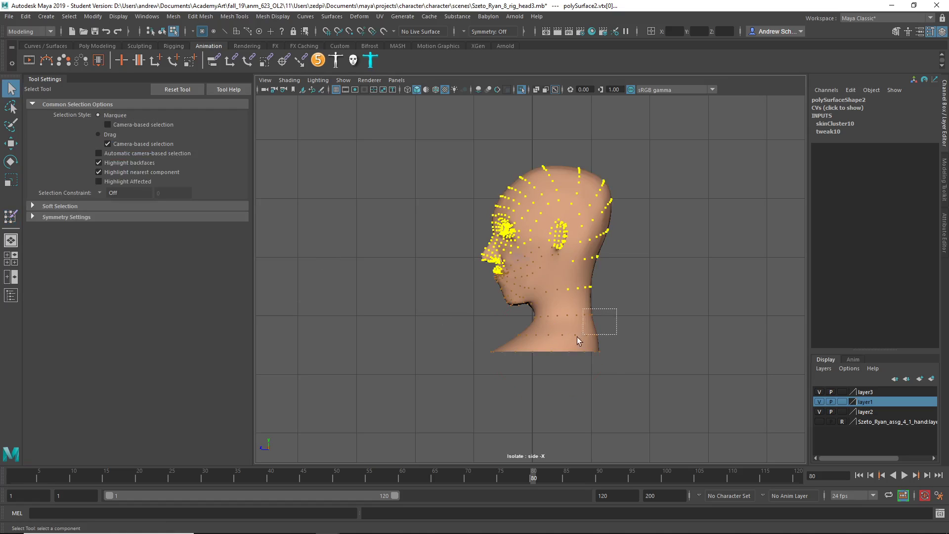
pyautogui.keyDown('ctrl'); pyautogui.moveTo(576, 337); pyautogui.dragTo(447, 413); pyautogui.keyUp('ctrl')
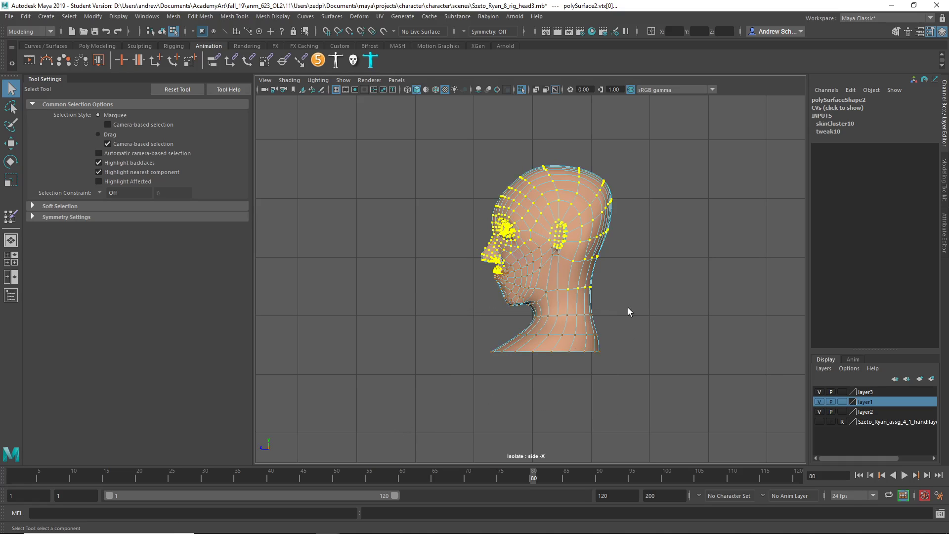
pyautogui.moveTo(629, 307); pyautogui.dragTo(444, 414)
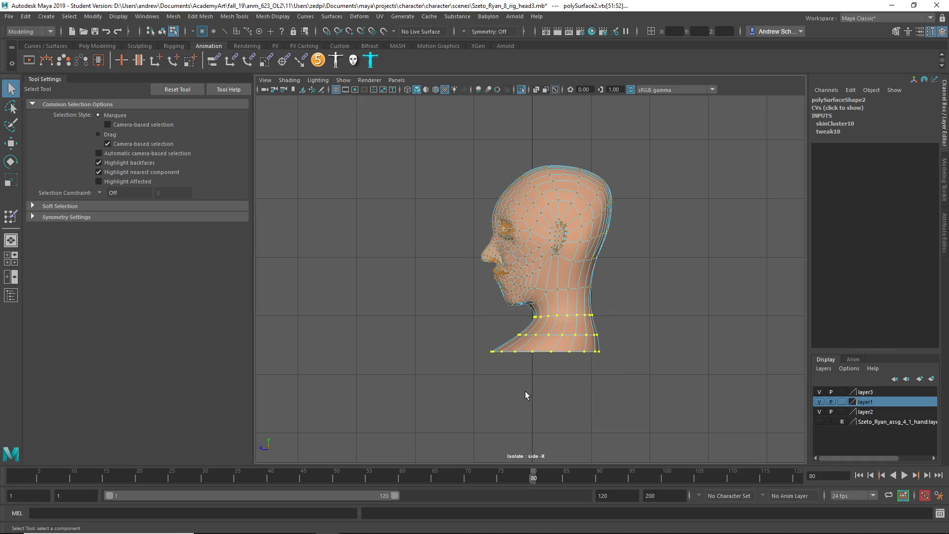
# In Paint Skin Weights, filter the influences with "Neck*" and flood the selected vertices with a Neck_M weight of 1.
pyautogui.click(11, 216)
pyautogui.doubleClick(133, 140)
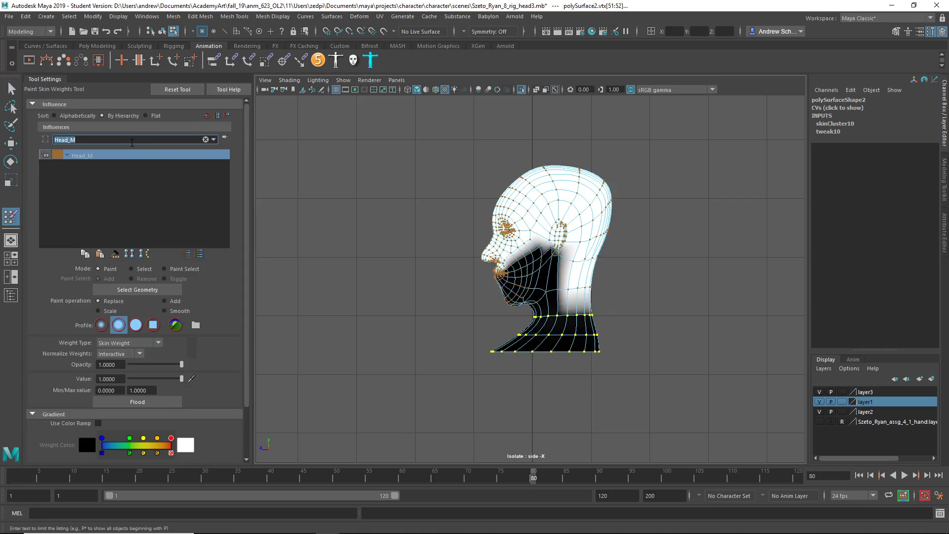
pyautogui.write('Neck*')
pyautogui.press('Return')
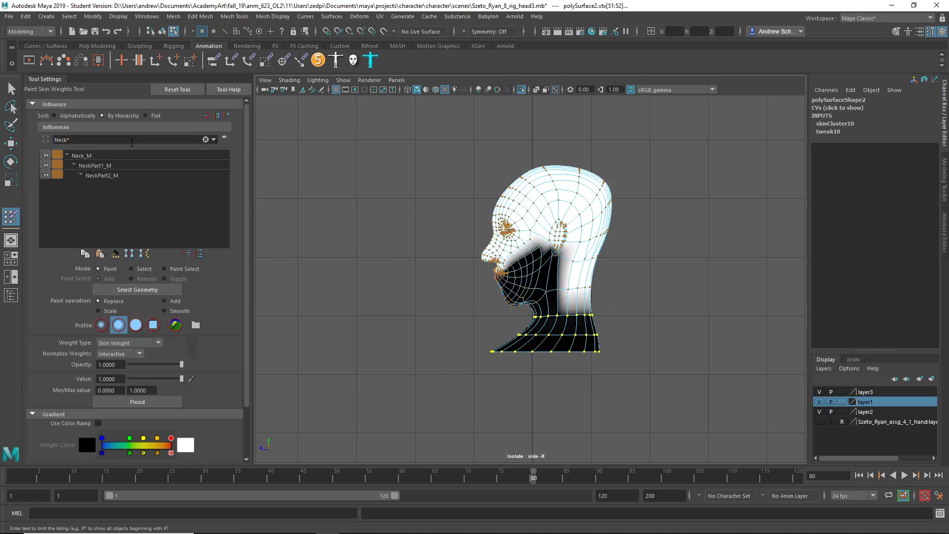
pyautogui.click(87, 155)
pyautogui.click(158, 403)
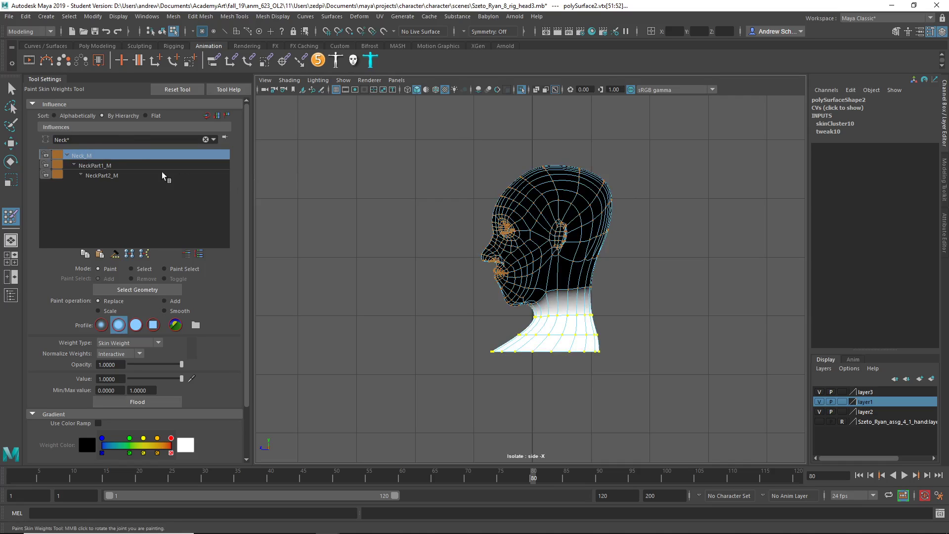
# Clear the influence filter and lock every influence except those from Neck_M through Jaw_M.
pyautogui.click(205, 140)
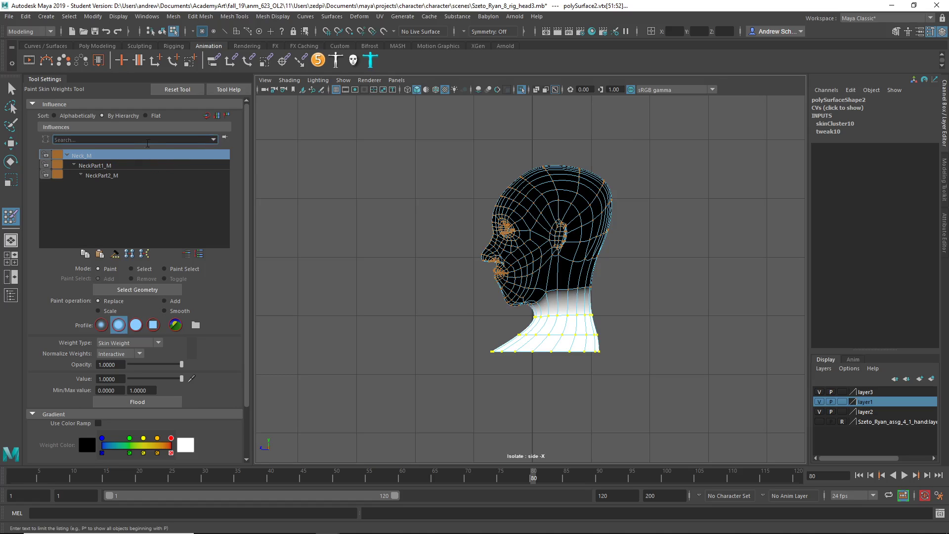
pyautogui.press('Return')
pyautogui.scroll(-5, 160, 193)
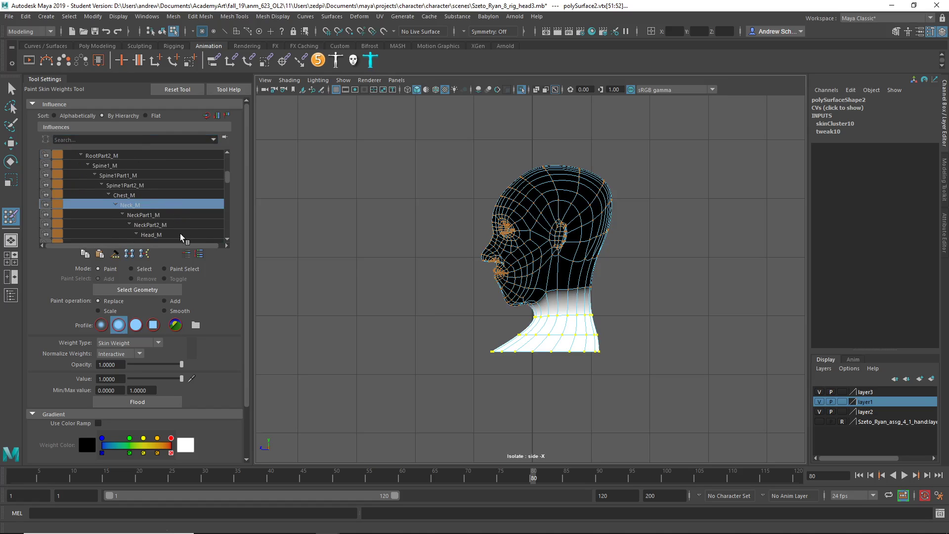
pyautogui.click(180, 234)
pyautogui.scroll(-1, 179, 221)
pyautogui.click(184, 214)
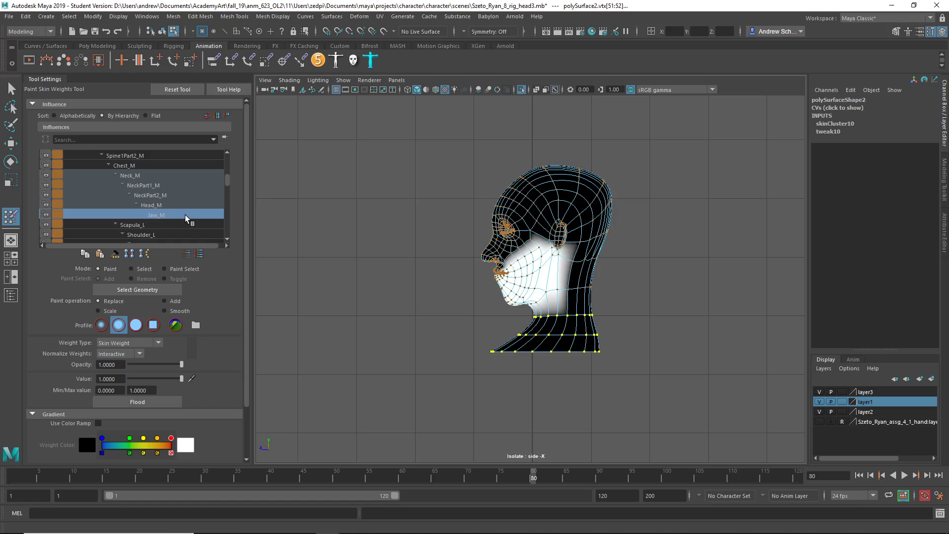
pyautogui.rightClick(156, 203)
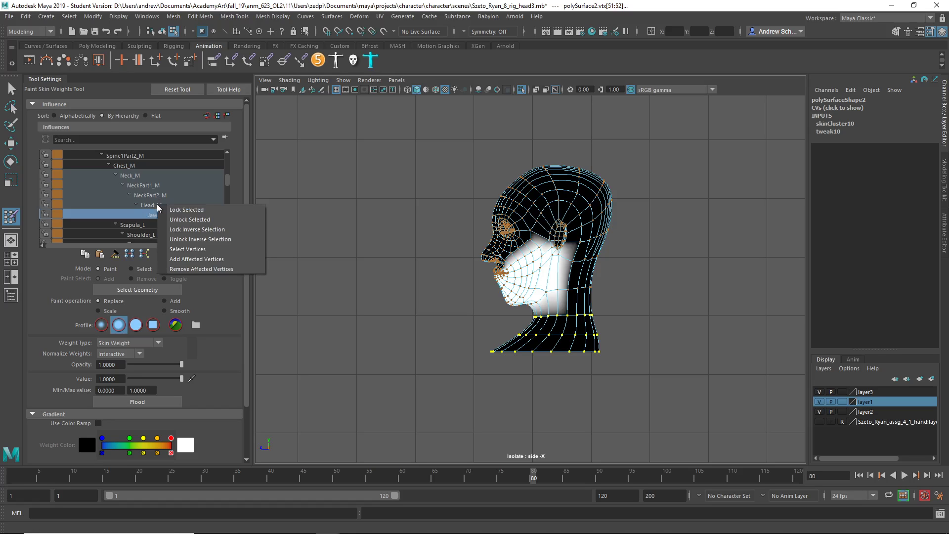
pyautogui.click(179, 225)
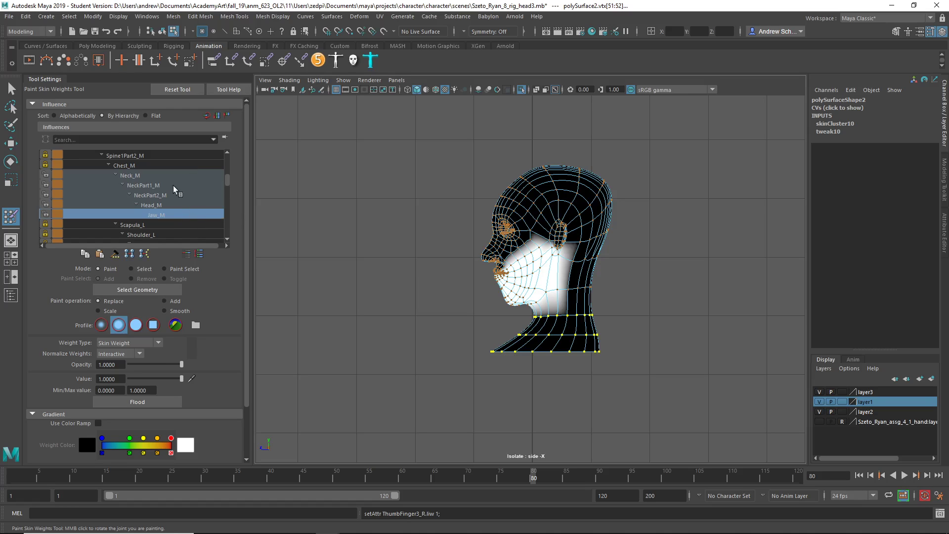
# Switch the head mesh from vertex editing back to object mode and select the whole mesh.
pyautogui.press('q')
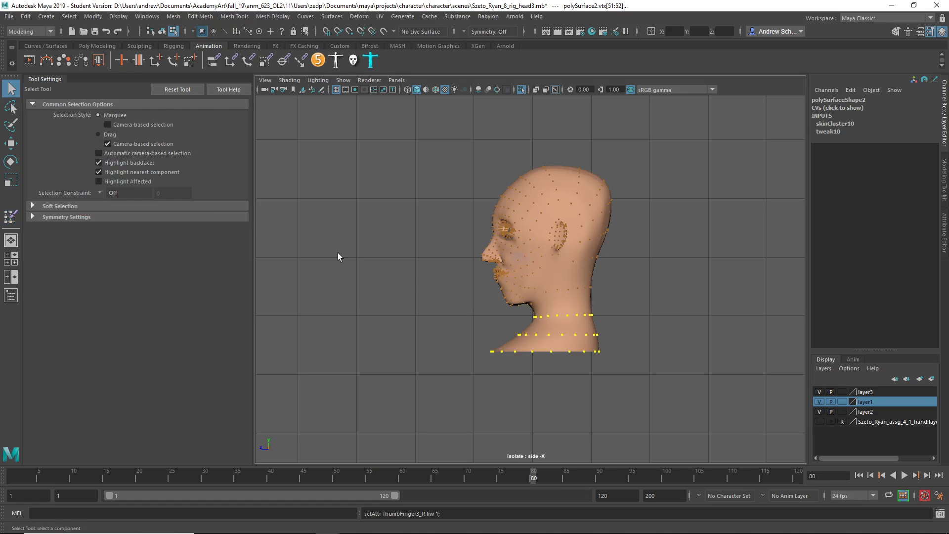
pyautogui.moveTo(553, 251); pyautogui.dragTo(576, 236, button='right')
pyautogui.click(630, 283)
pyautogui.click(579, 300)
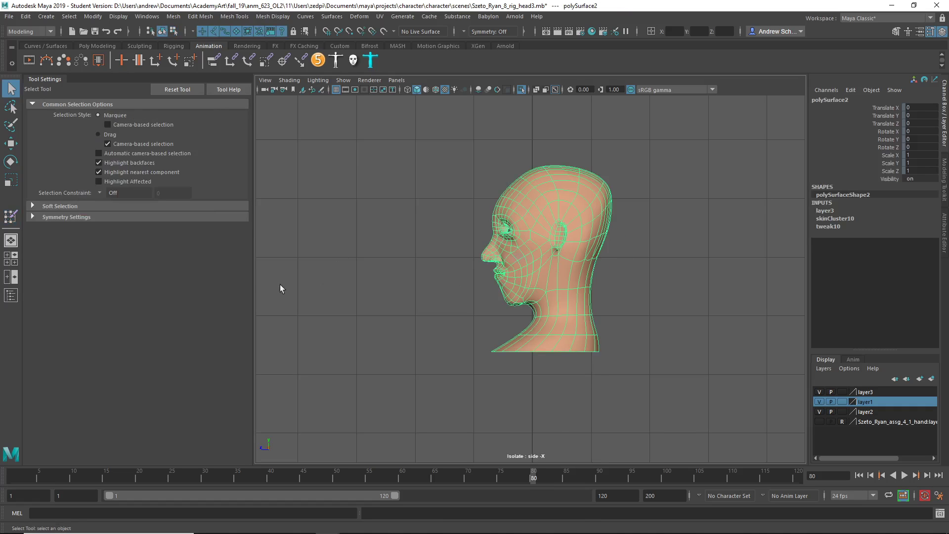
# In Paint Skin Weights, use the Smooth operation and flood the Neck_M influence three times over the whole head mesh.
pyautogui.click(15, 220)
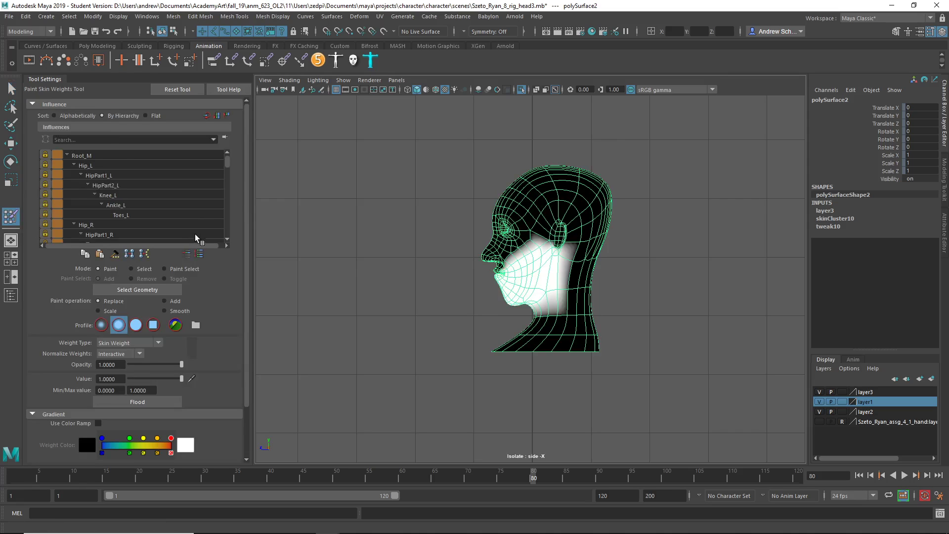
pyautogui.scroll(-8, 195, 221)
pyautogui.scroll(2, 199, 235)
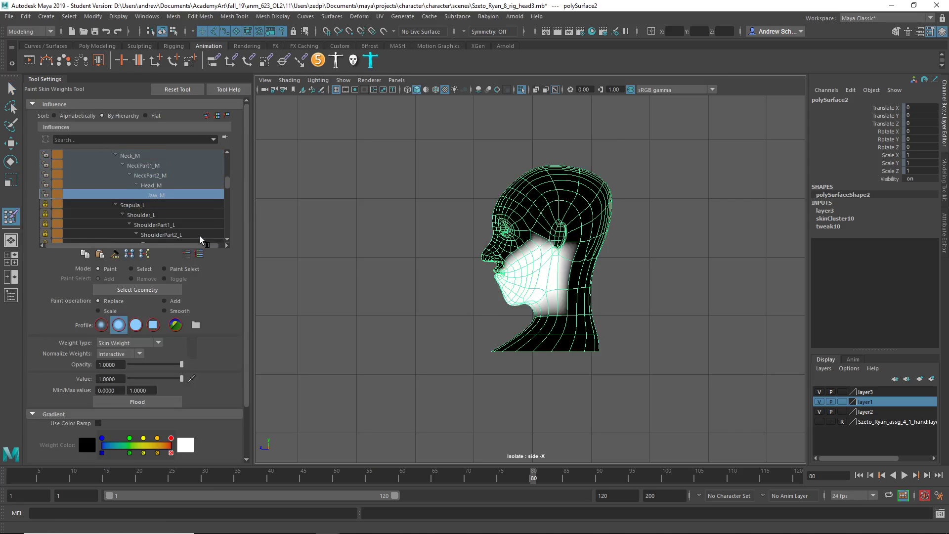
pyautogui.click(162, 154)
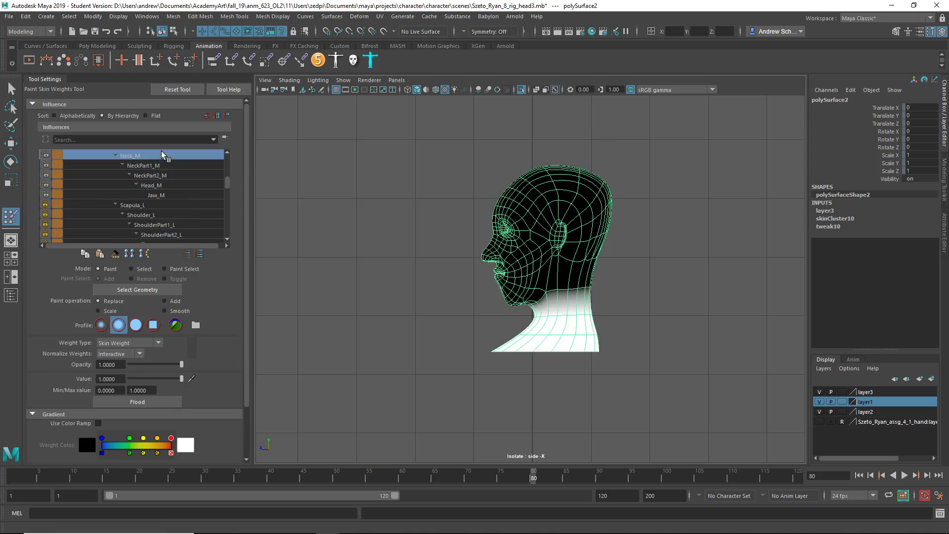
pyautogui.click(165, 310)
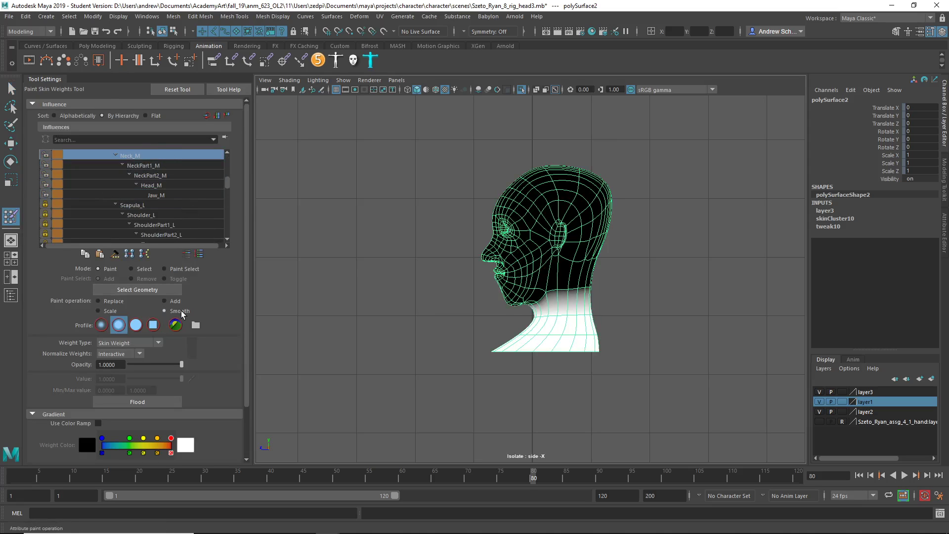
pyautogui.click(168, 400)
pyautogui.click(168, 400)
pyautogui.click(168, 400)
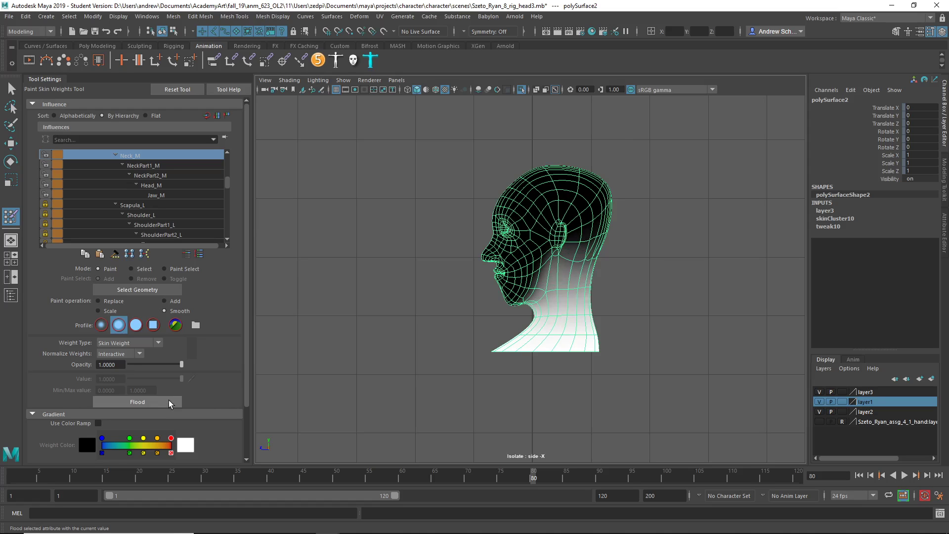
# Flood the Jaw_M and Head_M influences with the Smooth operation.
pyautogui.click(174, 195)
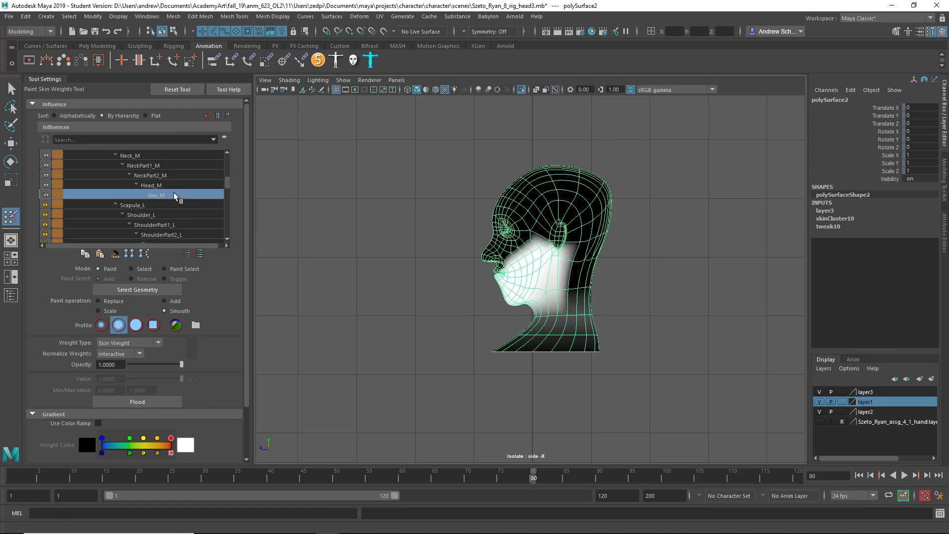
pyautogui.click(168, 402)
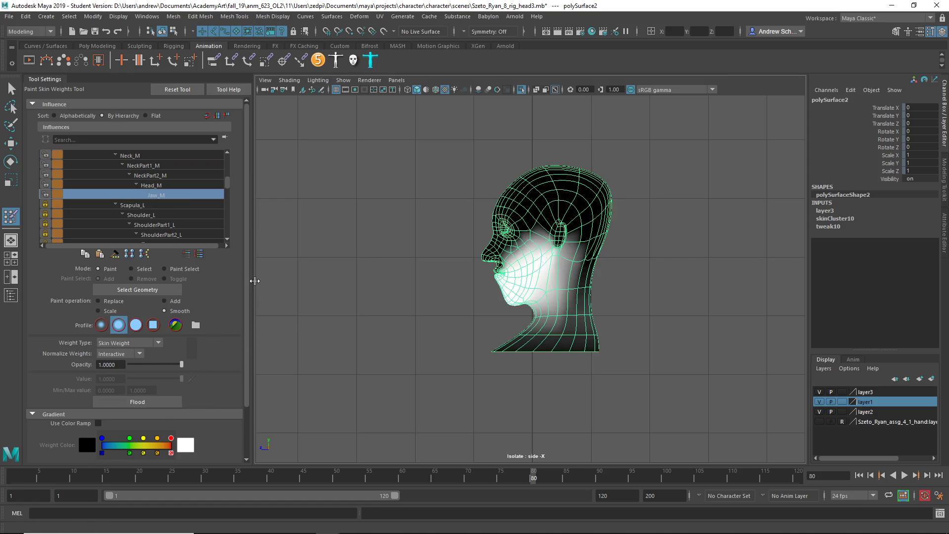
pyautogui.click(179, 182)
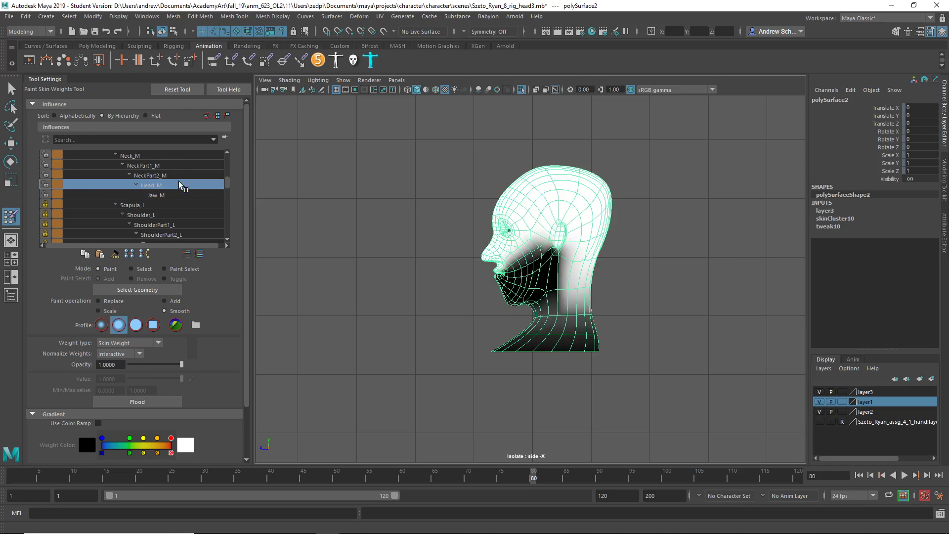
pyautogui.click(164, 402)
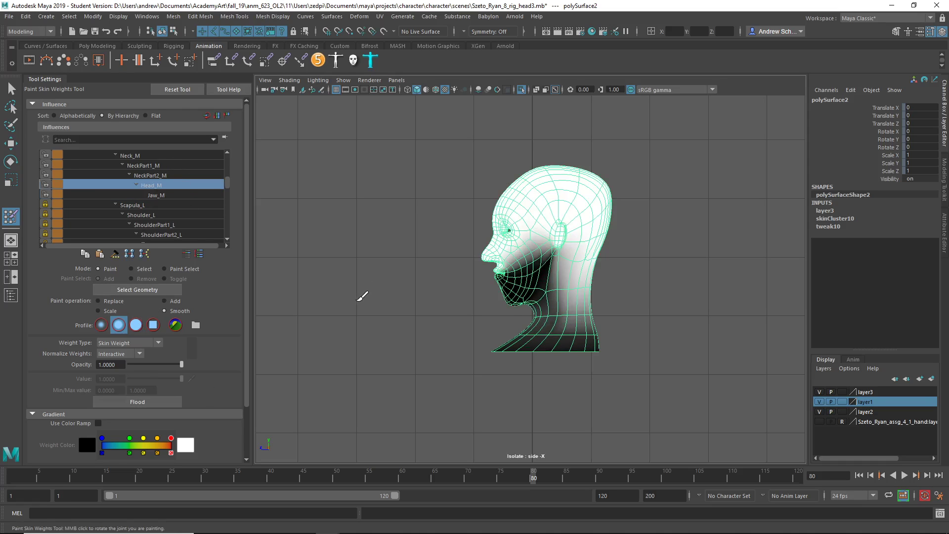
# Turn off isolation of the head and show the full rigged upper body from the front in the perspective view.
pyautogui.press('q')
pyautogui.click(366, 256)
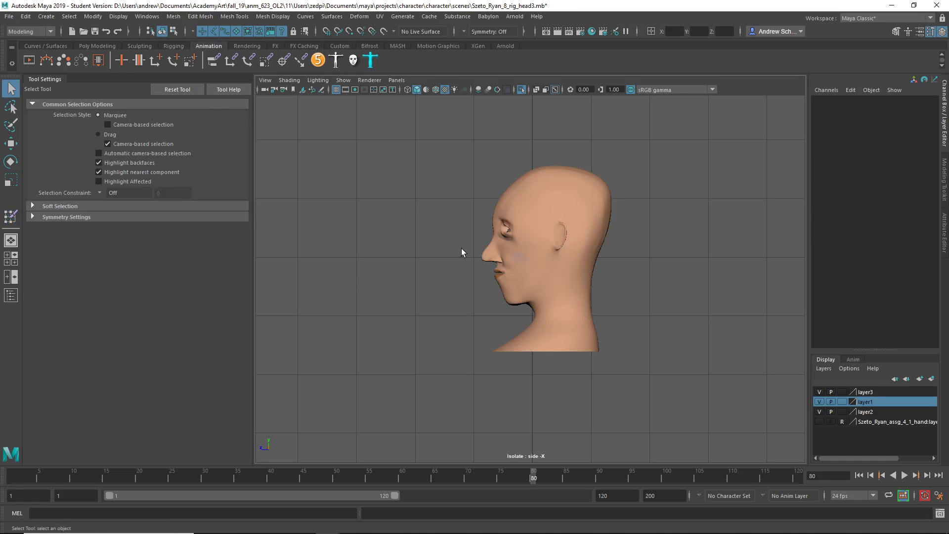
pyautogui.click(521, 89)
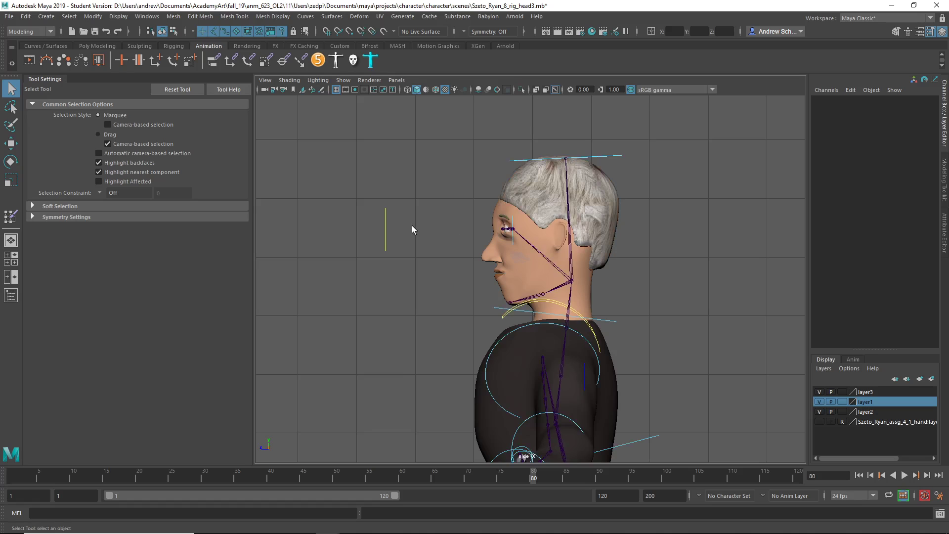
pyautogui.press('space')
pyautogui.moveTo(418, 242); pyautogui.dragTo(414, 210)
pyautogui.keyDown('alt'); pyautogui.moveTo(434, 232); pyautogui.dragTo(499, 242); pyautogui.keyUp('alt')
pyautogui.keyDown('alt'); pyautogui.moveTo(494, 243); pyautogui.dragTo(420, 251, button='right'); pyautogui.keyUp('alt')
pyautogui.keyDown('alt'); pyautogui.moveTo(490, 249); pyautogui.dragTo(464, 253); pyautogui.keyUp('alt')
pyautogui.keyDown('alt'); pyautogui.moveTo(420, 256); pyautogui.dragTo(325, 262, button='right'); pyautogui.keyUp('alt')
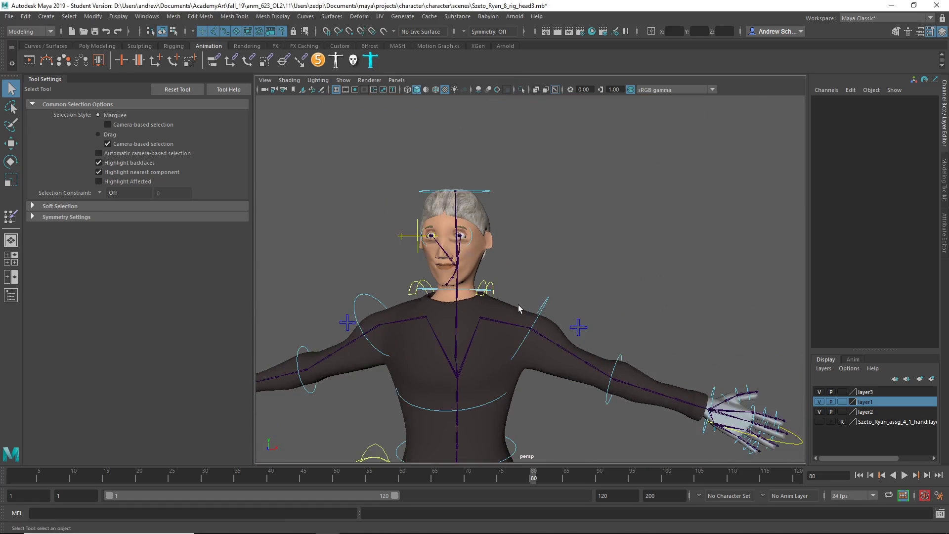
# Try rotating the FKShoulder_L control and undo that rotation.
pyautogui.click(549, 303)
pyautogui.press('w')
pyautogui.press('e')
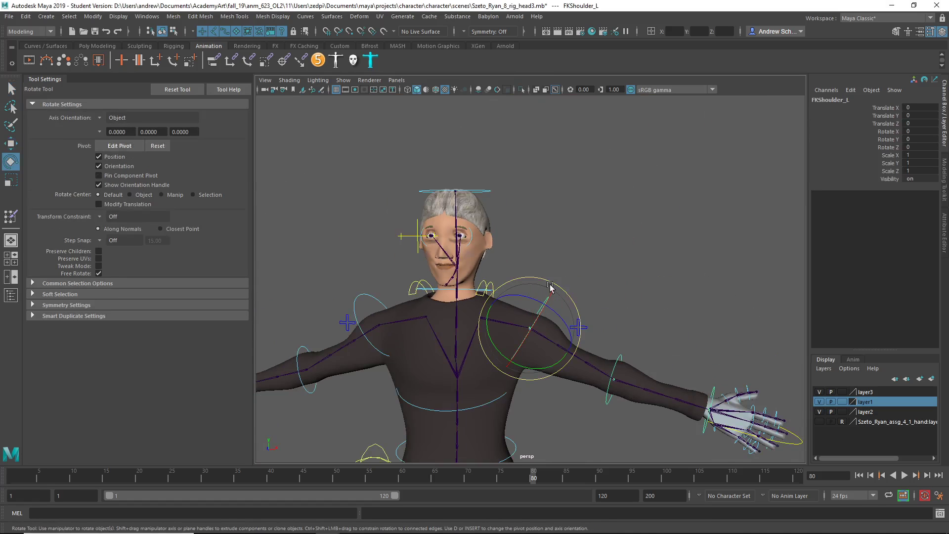
pyautogui.moveTo(548, 280)
pyautogui.mouseDown()
pyautogui.moveTo(499, 270)
pyautogui.moveTo(558, 282)
pyautogui.mouseUp()
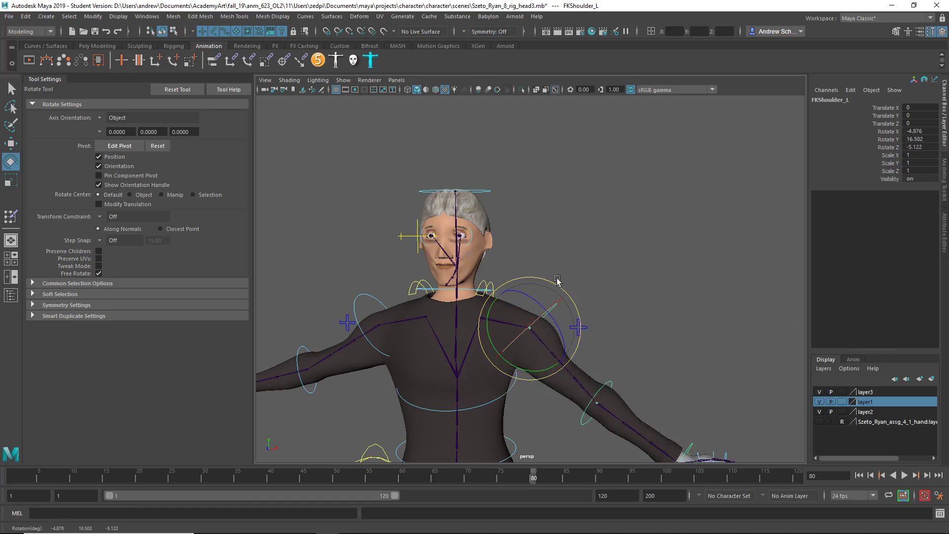
pyautogui.hotkey('ctrl', 'z')
# Rotate the FKHead_M control slightly, to X -0.52, Y 0.168 and Z 0.288, and inspect the neck from the side.
pyautogui.click(482, 196)
pyautogui.moveTo(477, 233); pyautogui.dragTo(490, 268)
pyautogui.keyDown('alt'); pyautogui.moveTo(490, 270); pyautogui.dragTo(627, 283, button='right'); pyautogui.keyUp('alt')
pyautogui.keyDown('alt'); pyautogui.moveTo(476, 275); pyautogui.dragTo(657, 273, button='middle'); pyautogui.keyUp('alt')
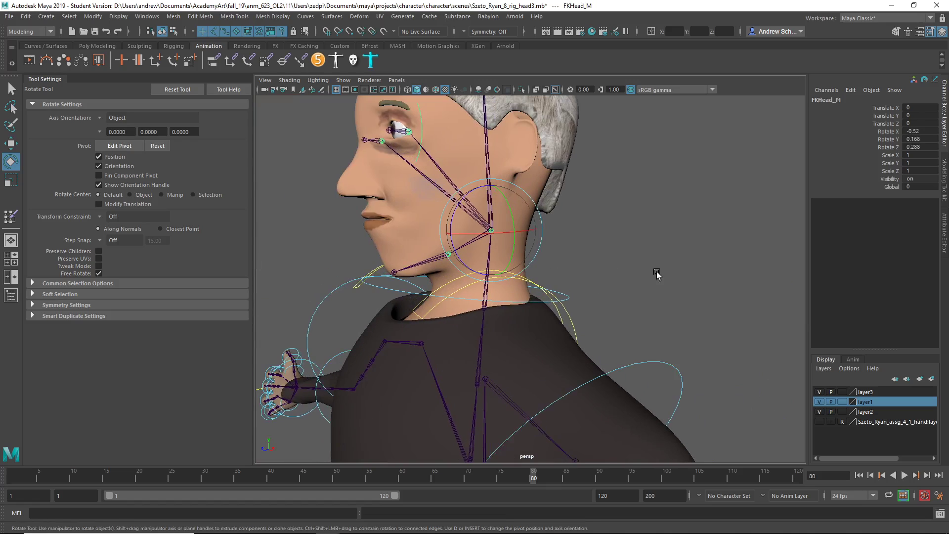
# Switch the viewport to wireframe display and select the FKJaw_M control inside the head.
pyautogui.press('4')
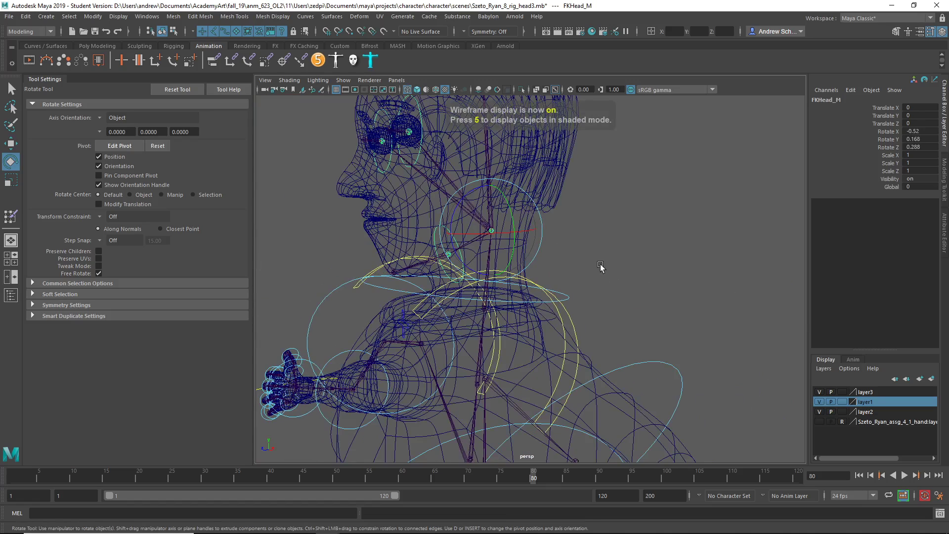
pyautogui.click(615, 269)
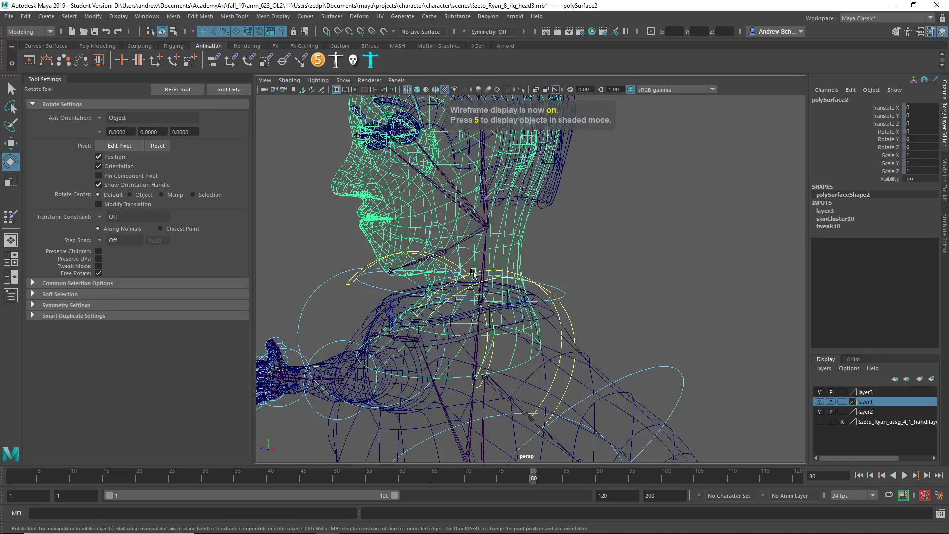
pyautogui.click(451, 234)
pyautogui.scroll(5, 481, 257)
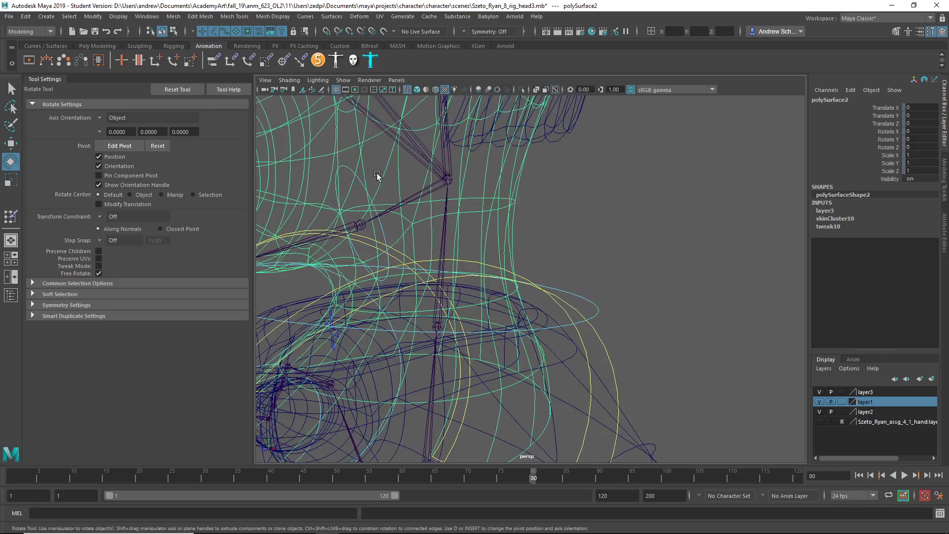
pyautogui.click(346, 166)
pyautogui.scroll(-5, 341, 177)
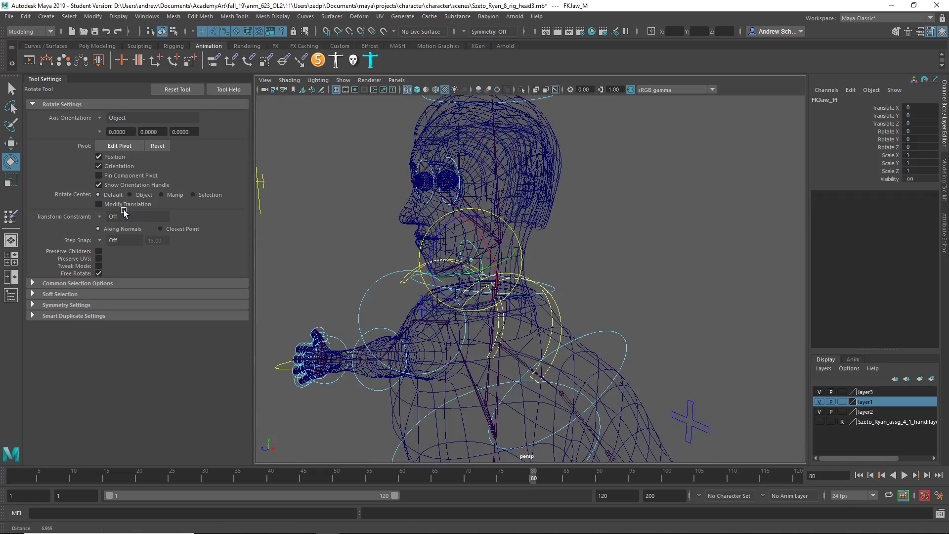
# Select all control vertices of the jaw control curve in component mode and scale them up.
pyautogui.rightClick(333, 193)
pyautogui.click(290, 197)
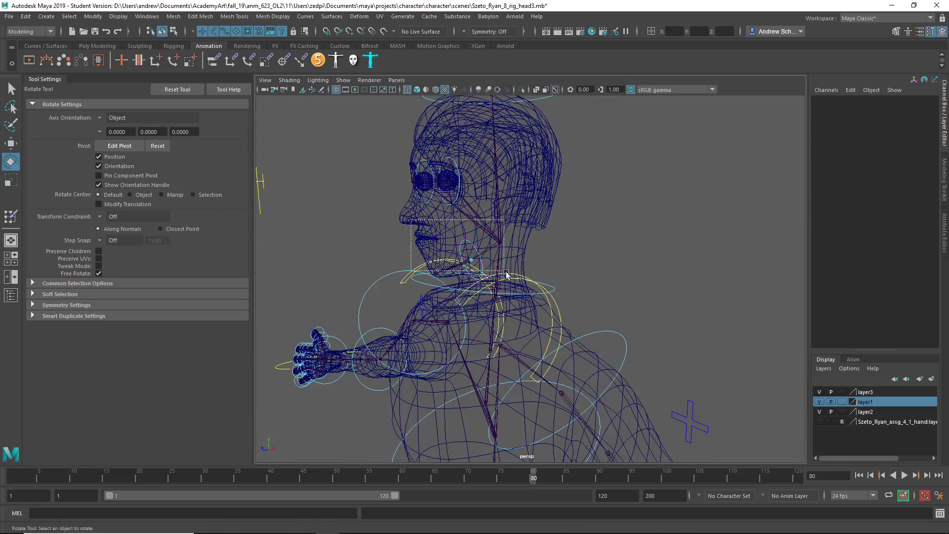
pyautogui.click(490, 262)
pyautogui.hotkey('ctrl', 'z')
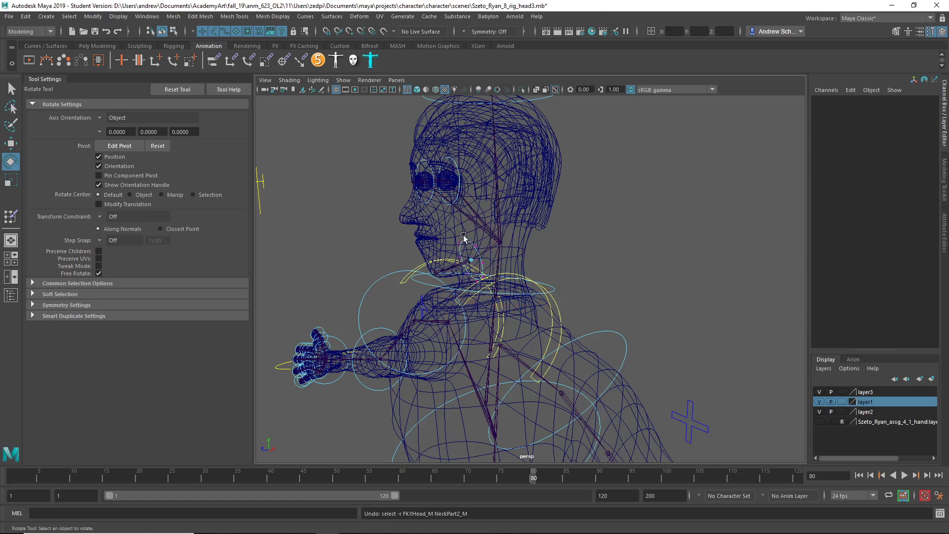
pyautogui.click(173, 31)
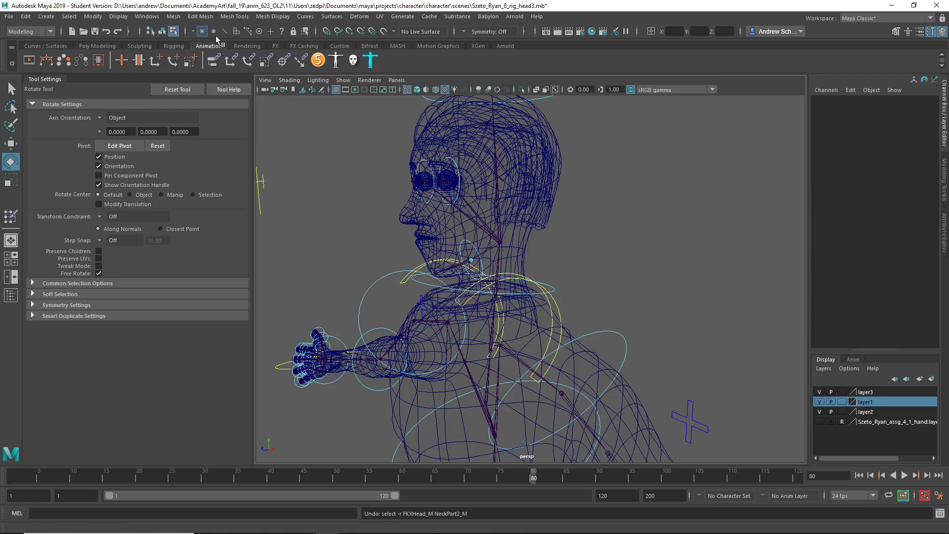
pyautogui.moveTo(439, 230); pyautogui.dragTo(502, 294)
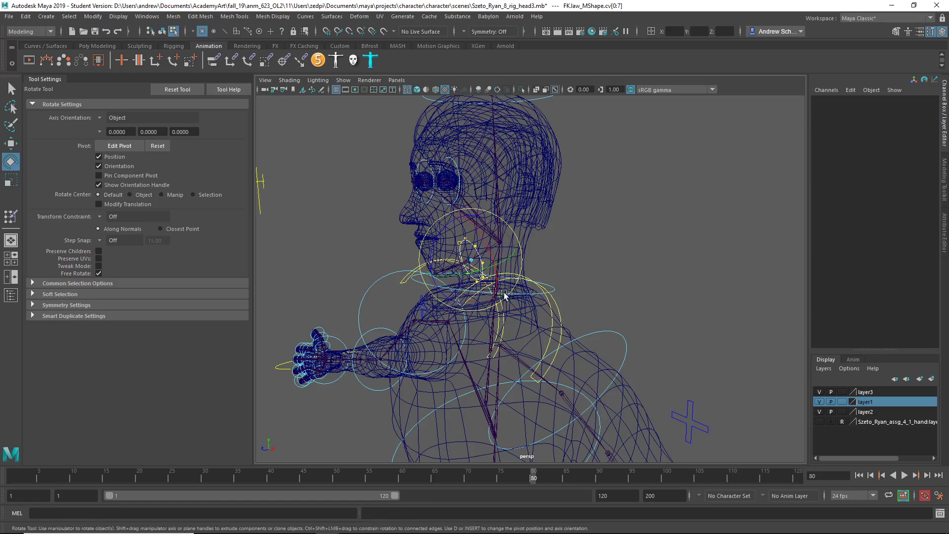
pyautogui.press('r')
pyautogui.moveTo(472, 267); pyautogui.dragTo(517, 269)
# Set the Move tool's axis orientation to Object and move the jaw control's vertices forward along the jaw, out in front of the chin.
pyautogui.press('w')
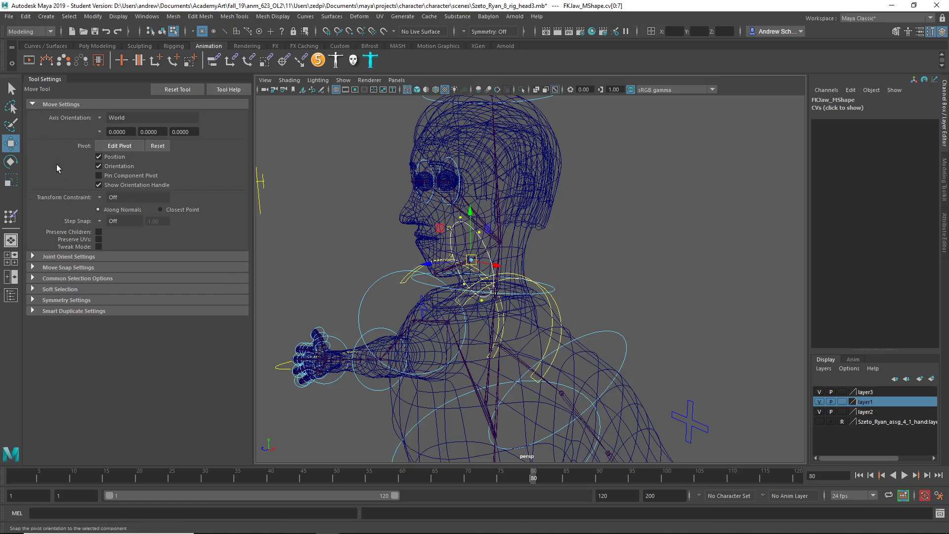
pyautogui.click(99, 118)
pyautogui.click(115, 122)
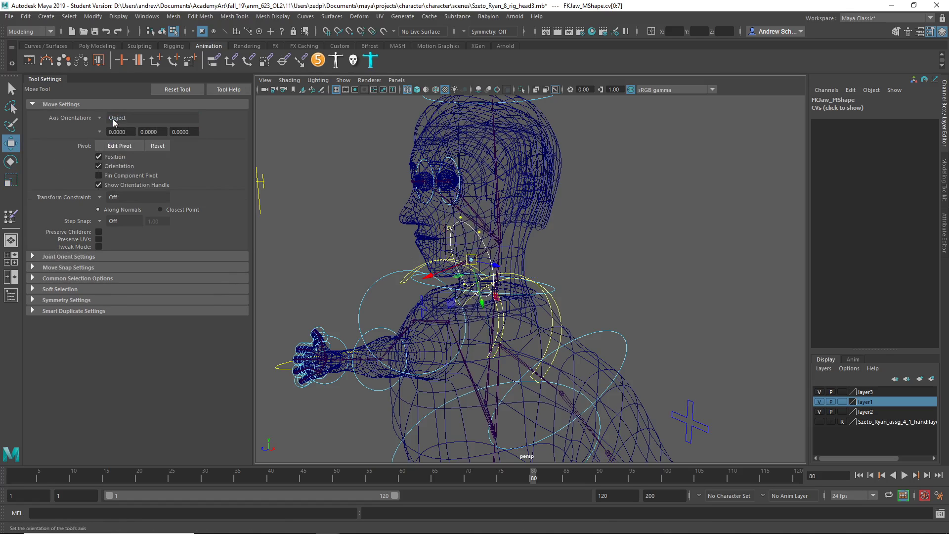
pyautogui.moveTo(432, 278); pyautogui.dragTo(370, 302)
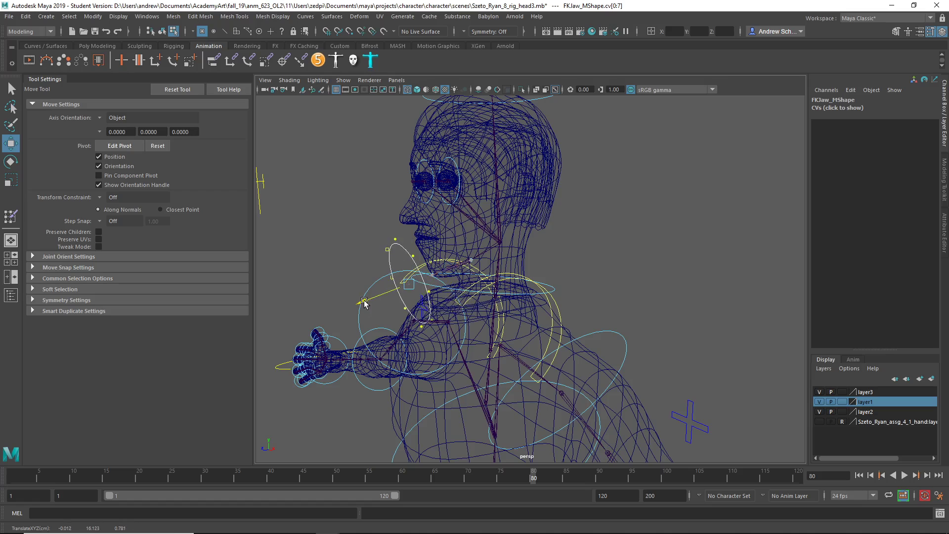
# Scale the moved jaw control vertices down slightly.
pyautogui.rightClick(356, 198)
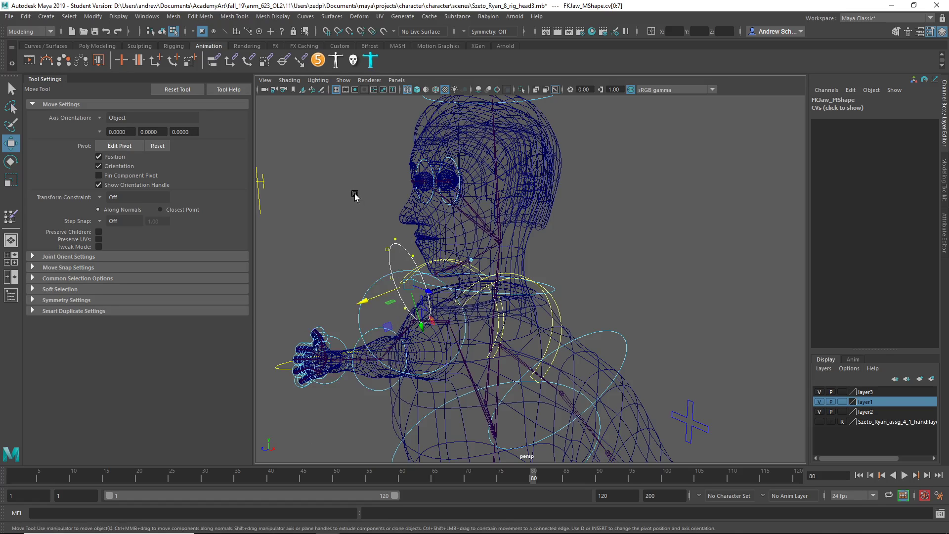
pyautogui.press('r')
pyautogui.moveTo(411, 286); pyautogui.dragTo(400, 285)
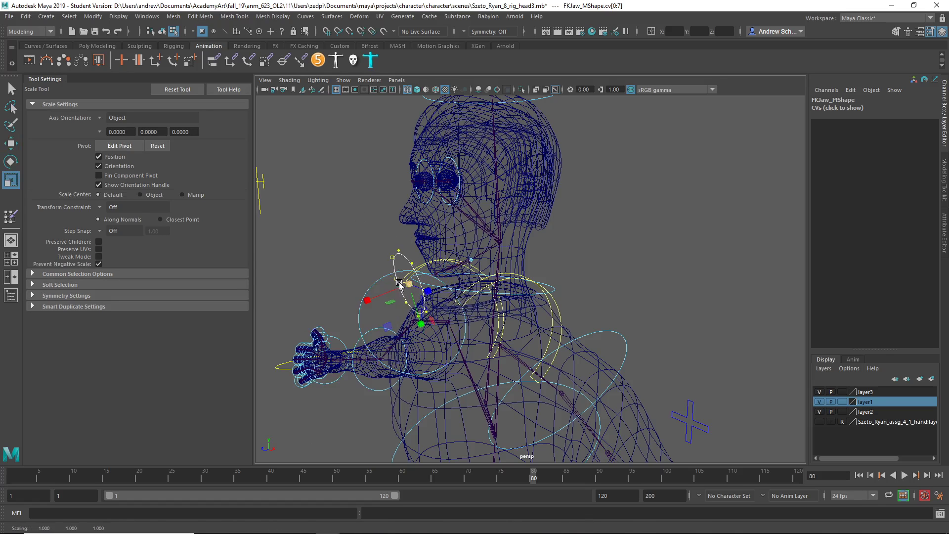
# Return the reshaped jaw control to object mode and switch the viewport to shaded display.
pyautogui.press('F8')
pyautogui.press('5')
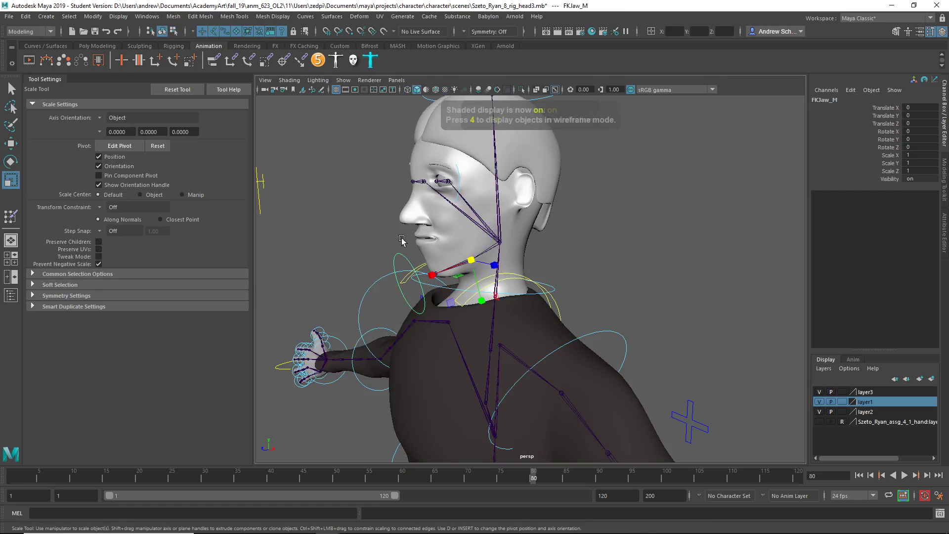
# Test-rotate the FKJaw_M control to check how the jaw deforms, undoing each rotation.
pyautogui.press('e')
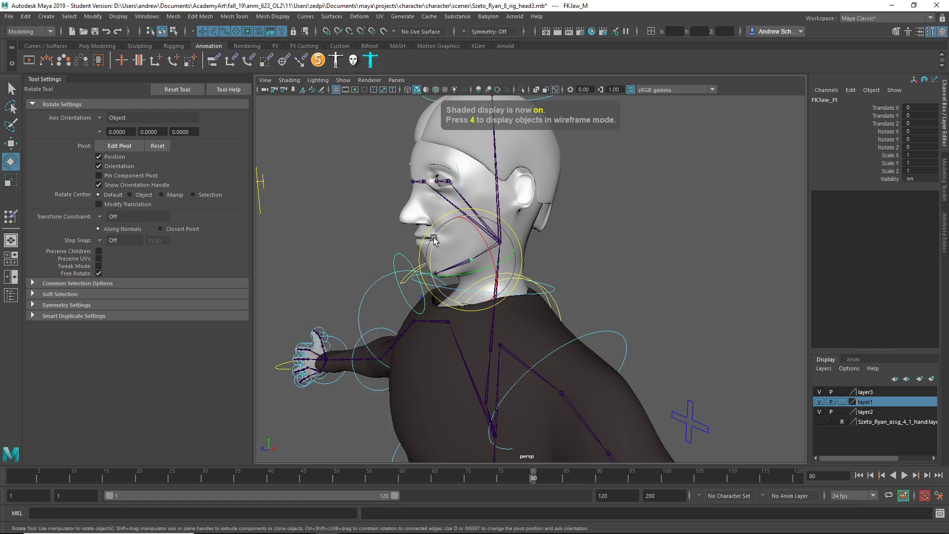
pyautogui.moveTo(436, 242)
pyautogui.mouseDown()
pyautogui.moveTo(439, 255)
pyautogui.moveTo(399, 250)
pyautogui.moveTo(604, 233)
pyautogui.mouseUp()
pyautogui.hotkey('ctrl', 'z')
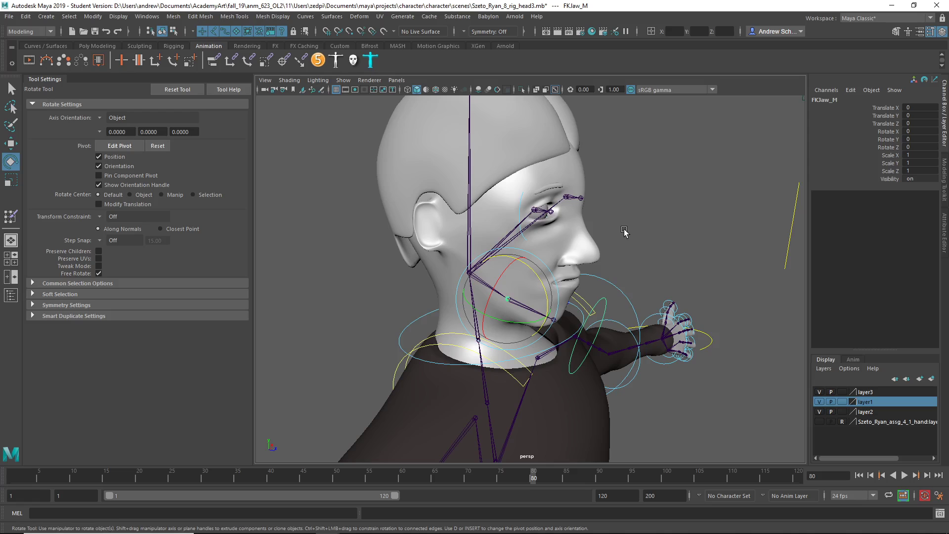
pyautogui.moveTo(624, 232); pyautogui.dragTo(623, 263, button='middle')
pyautogui.hotkey('ctrl', 'z')
pyautogui.keyDown('alt'); pyautogui.moveTo(571, 263); pyautogui.dragTo(539, 265); pyautogui.keyUp('alt')
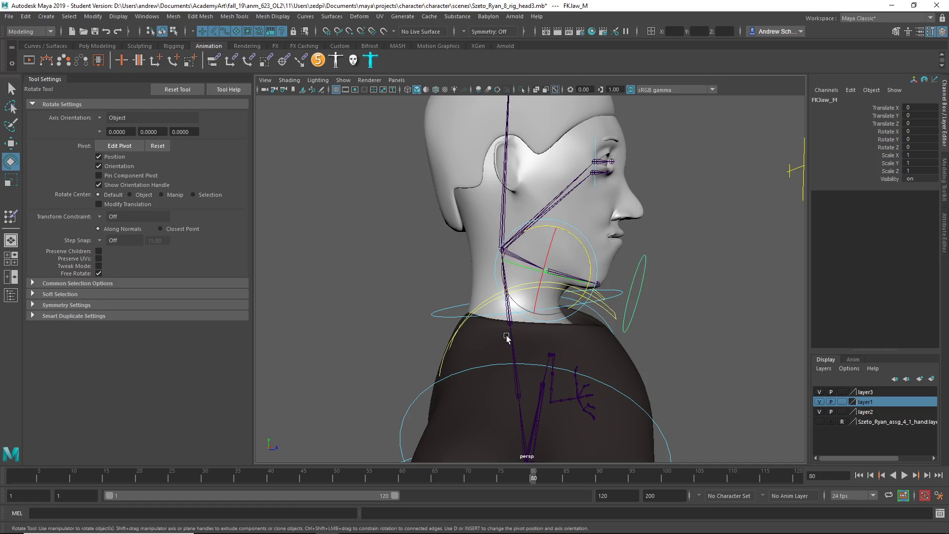
pyautogui.moveTo(588, 258); pyautogui.dragTo(586, 266)
pyautogui.hotkey('ctrl', 'z')
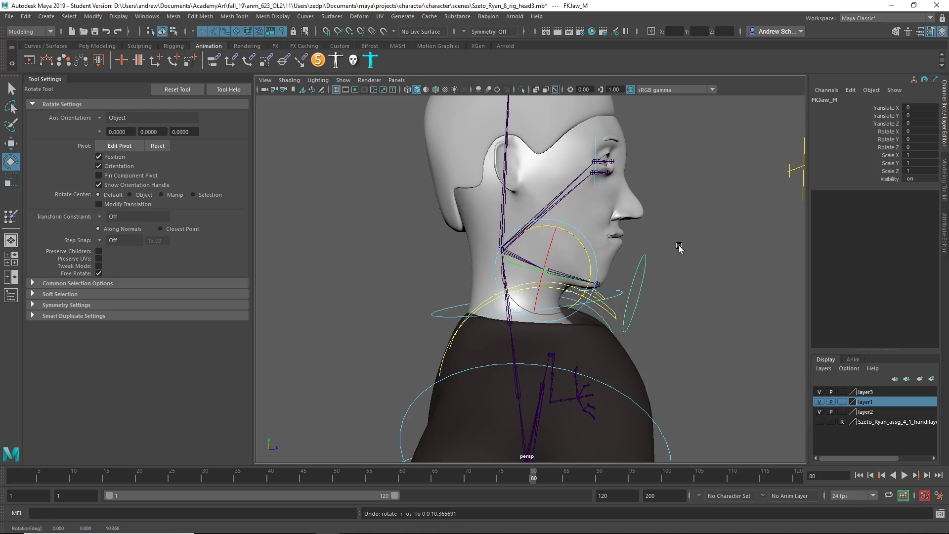
# Select the head mesh and isolate it in the viewport.
pyautogui.keyDown('alt'); pyautogui.moveTo(679, 247); pyautogui.dragTo(527, 252); pyautogui.keyUp('alt')
pyautogui.click(510, 222)
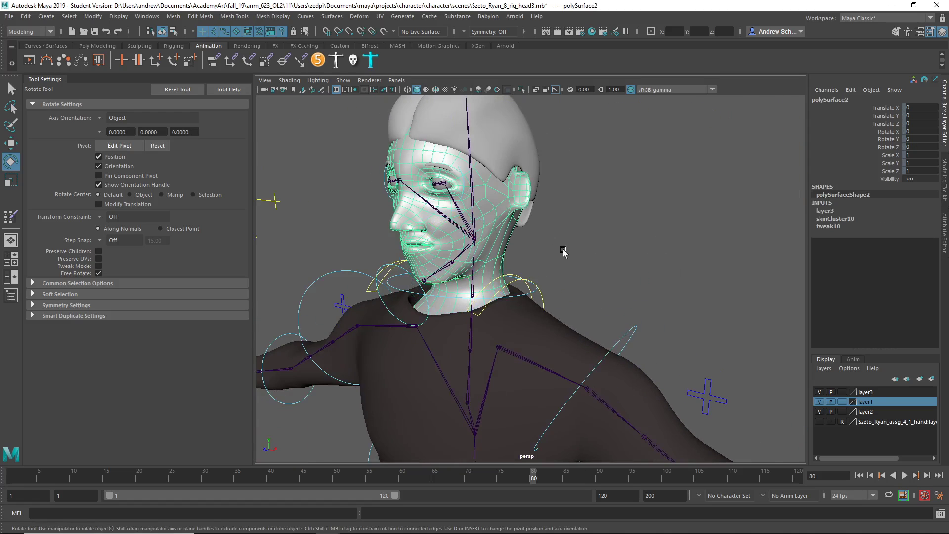
pyautogui.keyDown('alt'); pyautogui.moveTo(564, 251); pyautogui.dragTo(702, 251, button='middle'); pyautogui.keyUp('alt')
pyautogui.keyDown('alt'); pyautogui.moveTo(702, 250); pyautogui.dragTo(594, 280); pyautogui.keyUp('alt')
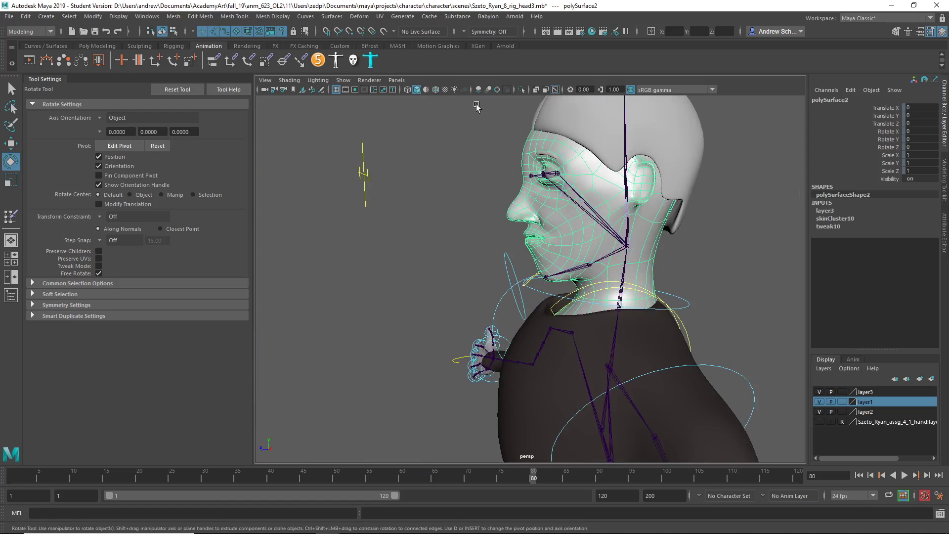
pyautogui.click(523, 92)
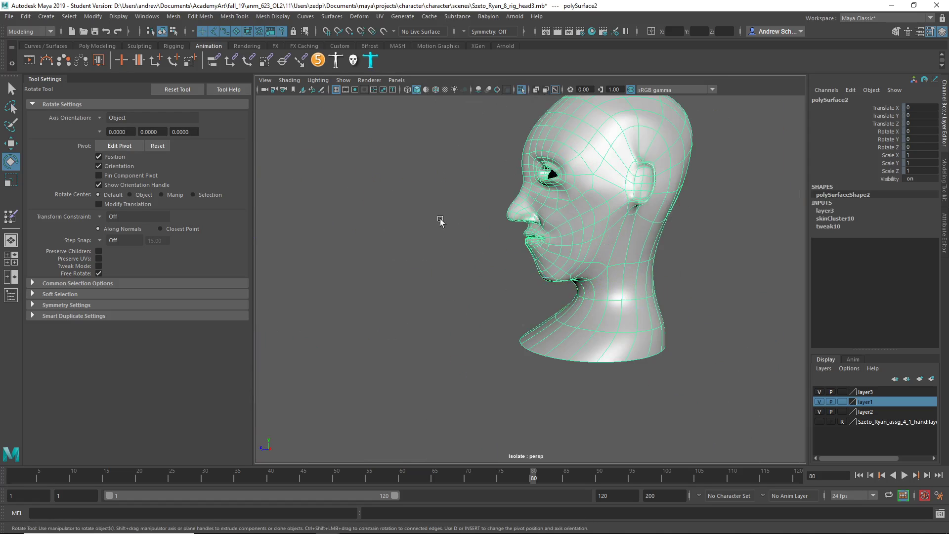
# Display the Jaw_M skin weights on the head, select the vertices it influences, and examine their spread around the mouth and neck.
pyautogui.click(10, 216)
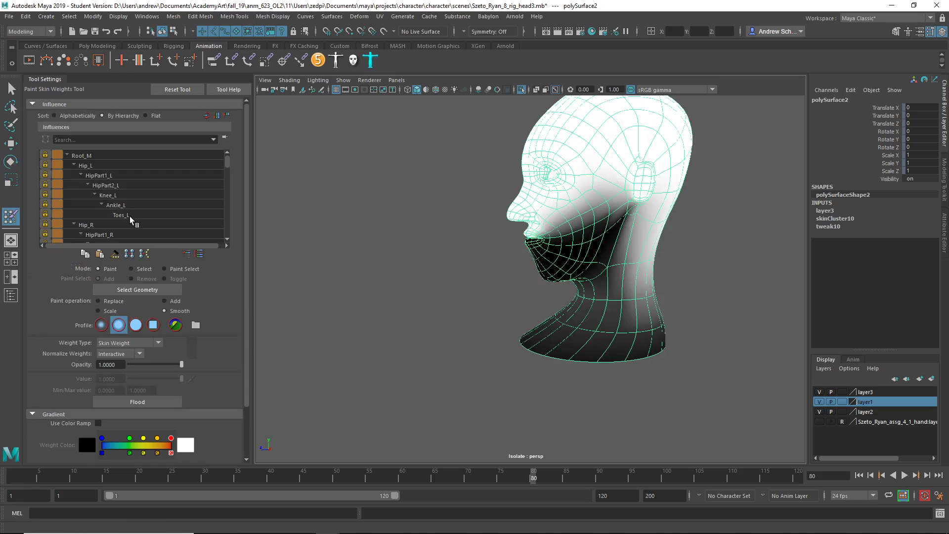
pyautogui.scroll(-5, 130, 220)
pyautogui.click(151, 196)
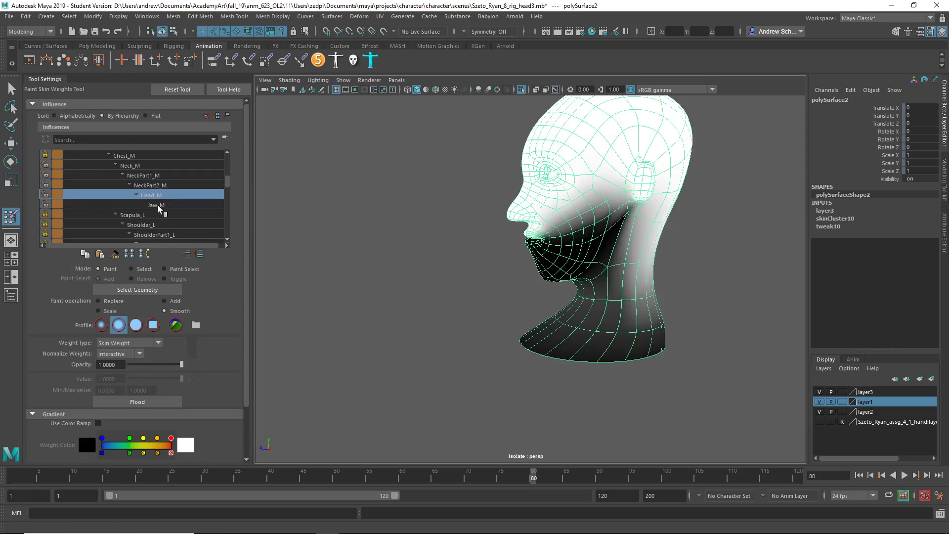
pyautogui.click(158, 207)
pyautogui.rightClick(162, 207)
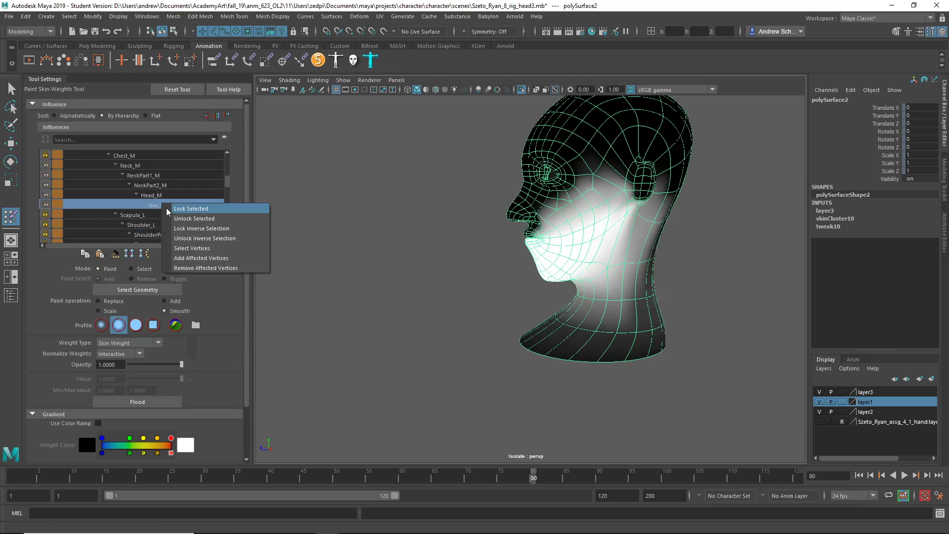
pyautogui.click(192, 248)
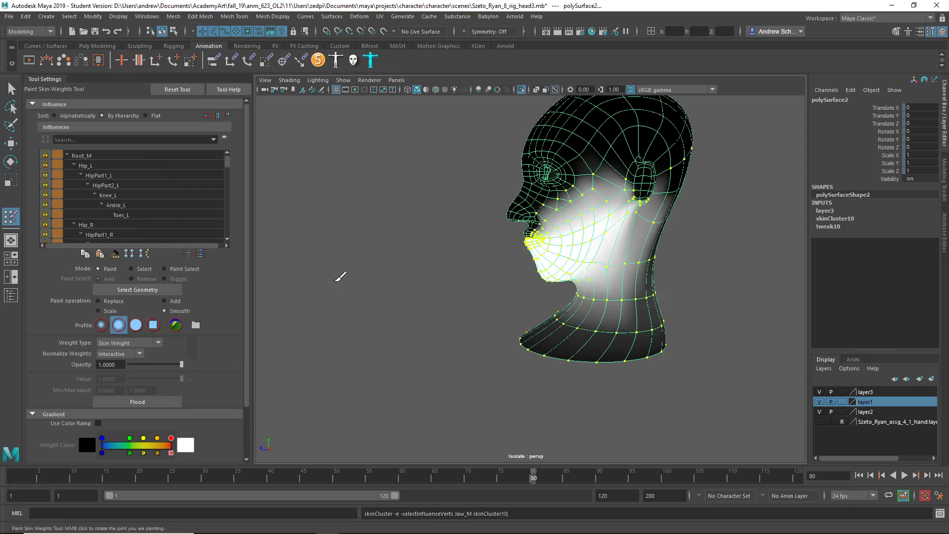
pyautogui.keyDown('alt'); pyautogui.moveTo(341, 277); pyautogui.dragTo(602, 292, button='right'); pyautogui.keyUp('alt')
pyautogui.moveTo(433, 230)
pyautogui.keyDown('alt'); pyautogui.mouseDown()
pyautogui.moveTo(522, 243)
pyautogui.moveTo(515, 221)
pyautogui.moveTo(542, 226)
pyautogui.moveTo(422, 240)
pyautogui.mouseUp(); pyautogui.keyUp('alt')
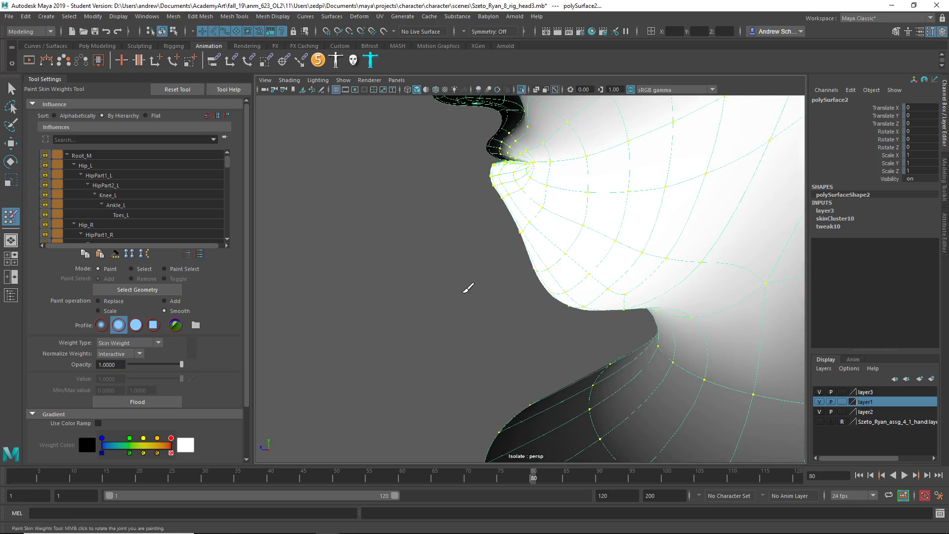
pyautogui.keyDown('alt'); pyautogui.moveTo(463, 292); pyautogui.dragTo(195, 295, button='right'); pyautogui.keyUp('alt')
pyautogui.keyDown('alt'); pyautogui.moveTo(381, 285); pyautogui.dragTo(392, 268); pyautogui.keyUp('alt')
# Clear the influenced-vertex selection and switch to a close side view of the head.
pyautogui.press('q')
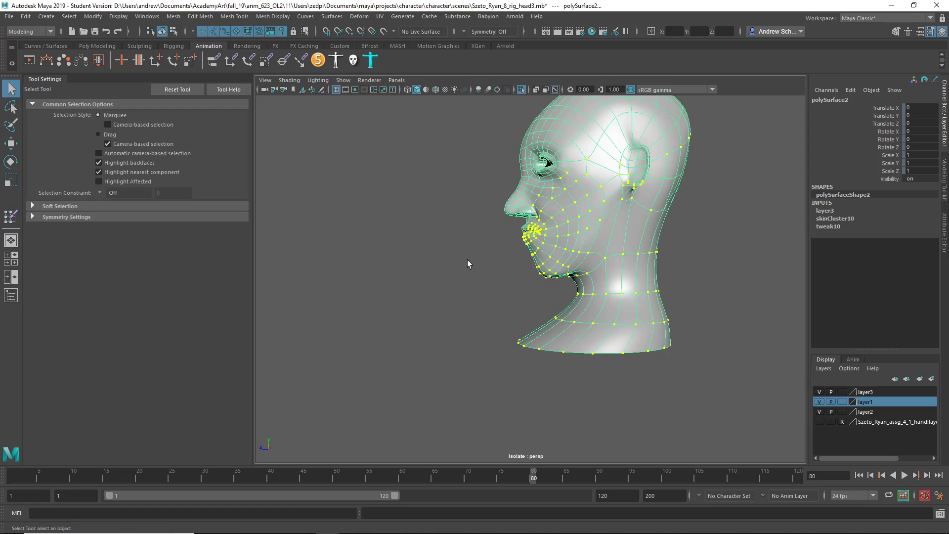
pyautogui.click(468, 260)
pyautogui.click(562, 256)
pyautogui.press('space')
pyautogui.moveTo(516, 256); pyautogui.dragTo(560, 256)
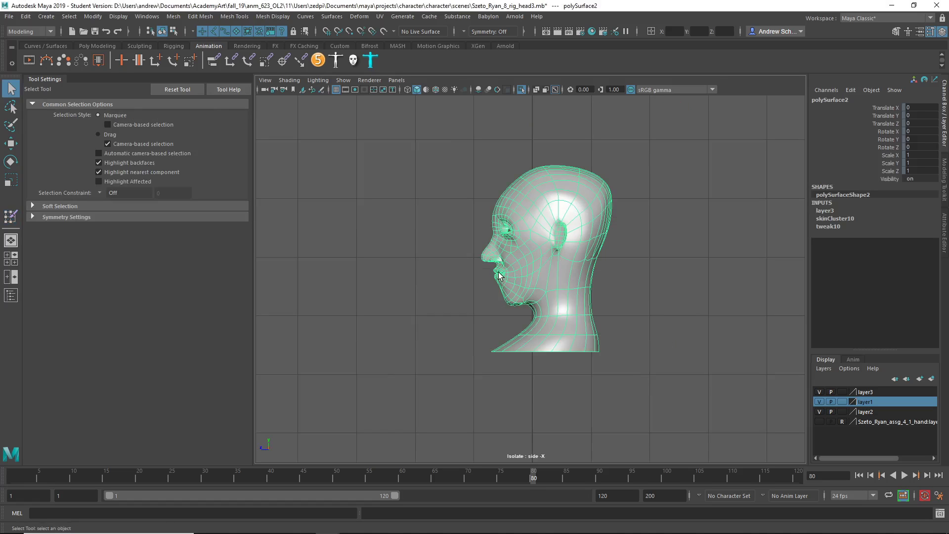
pyautogui.scroll(5, 494, 281)
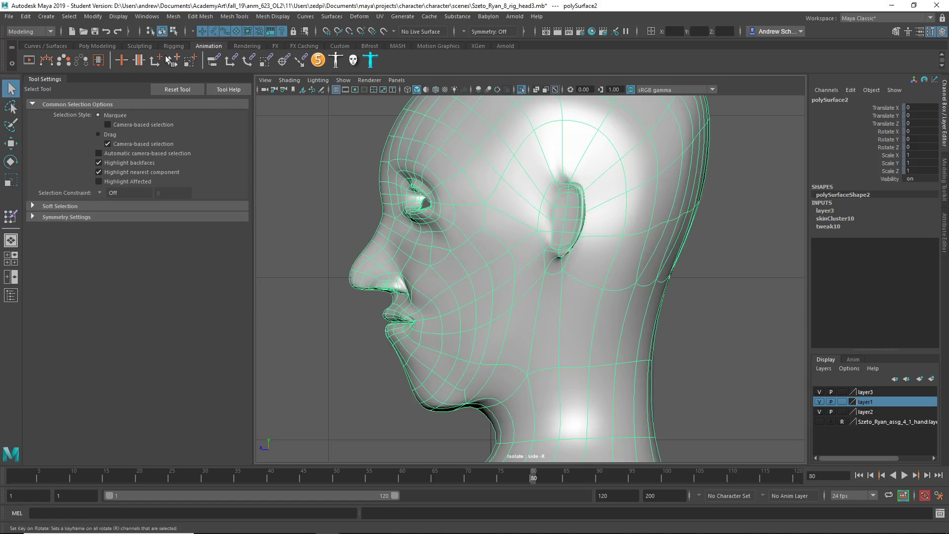
# Lasso-select the lower jaw and chin vertices of the head in component mode and check them in the perspective view.
pyautogui.click(173, 31)
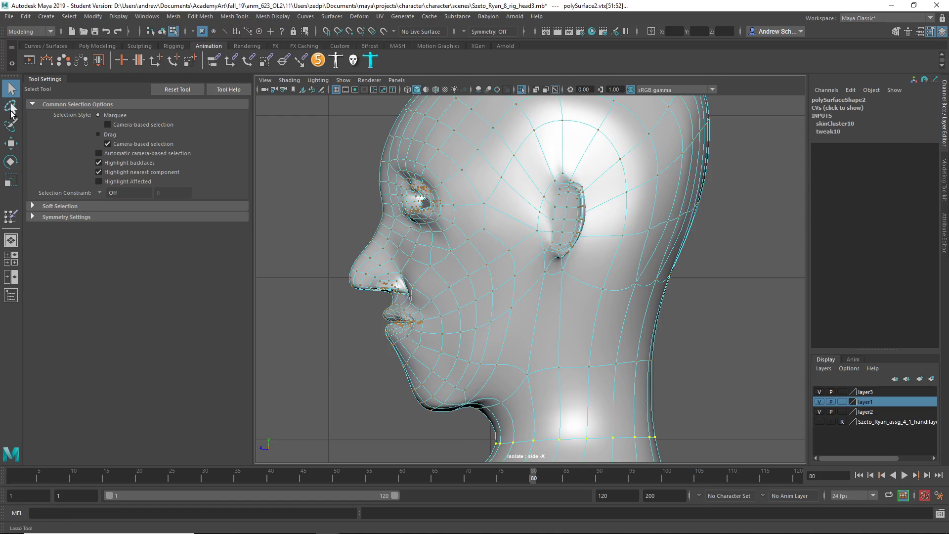
pyautogui.click(11, 108)
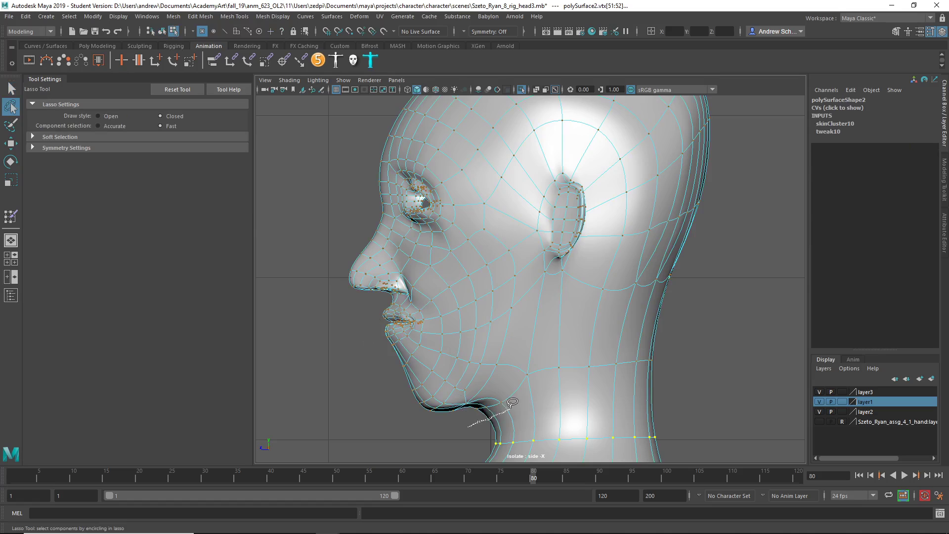
pyautogui.moveTo(512, 402)
pyautogui.mouseDown()
pyautogui.moveTo(542, 341)
pyautogui.moveTo(528, 303)
pyautogui.moveTo(376, 324)
pyautogui.moveTo(383, 411)
pyautogui.moveTo(411, 430)
pyautogui.mouseUp()
pyautogui.press('space')
pyautogui.moveTo(413, 388); pyautogui.dragTo(499, 353)
pyautogui.keyDown('alt'); pyautogui.moveTo(438, 326); pyautogui.dragTo(696, 323, button='right'); pyautogui.keyUp('alt')
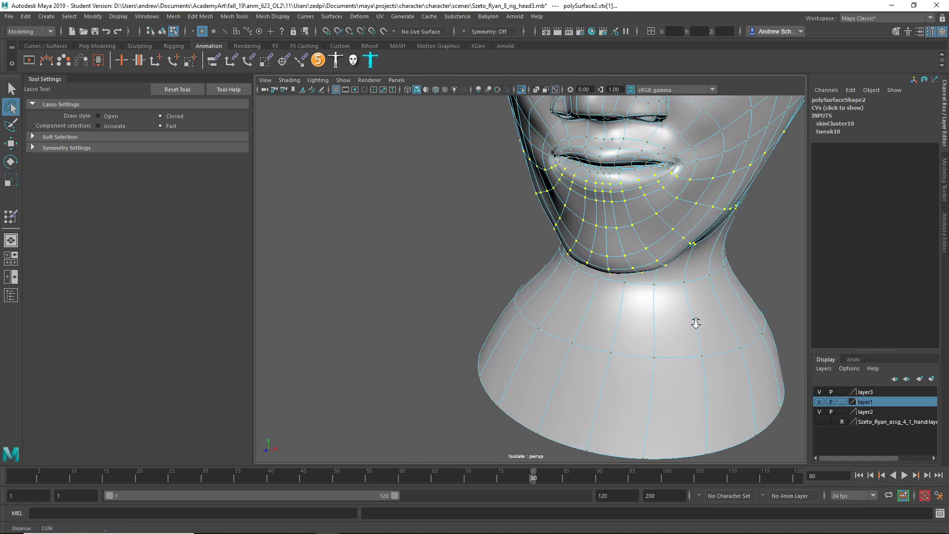
pyautogui.keyDown('alt'); pyautogui.moveTo(473, 218); pyautogui.dragTo(582, 210); pyautogui.keyUp('alt')
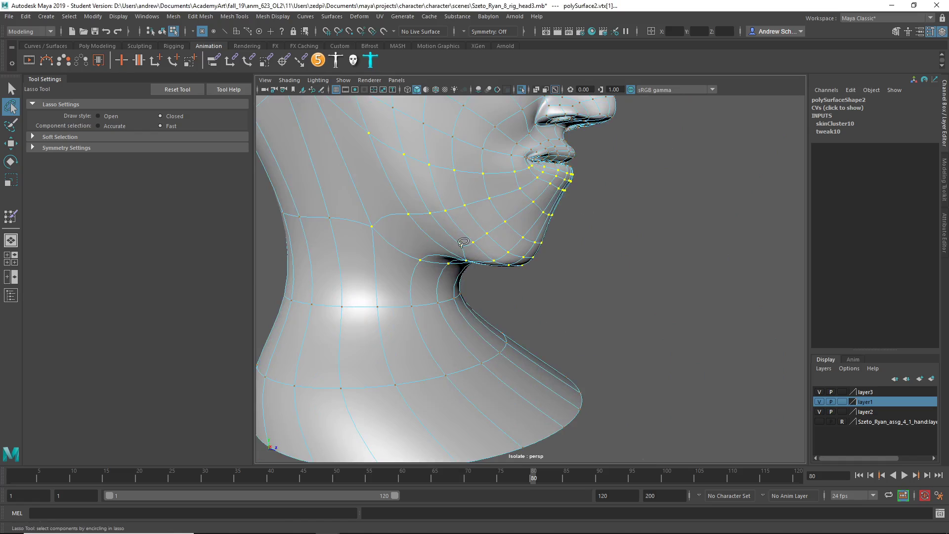
pyautogui.keyDown('alt'); pyautogui.moveTo(460, 244); pyautogui.dragTo(415, 227); pyautogui.keyUp('alt')
# Turn on Object X symmetry and refine the vertex selection along the jawline and beneath the chin.
pyautogui.press('q')
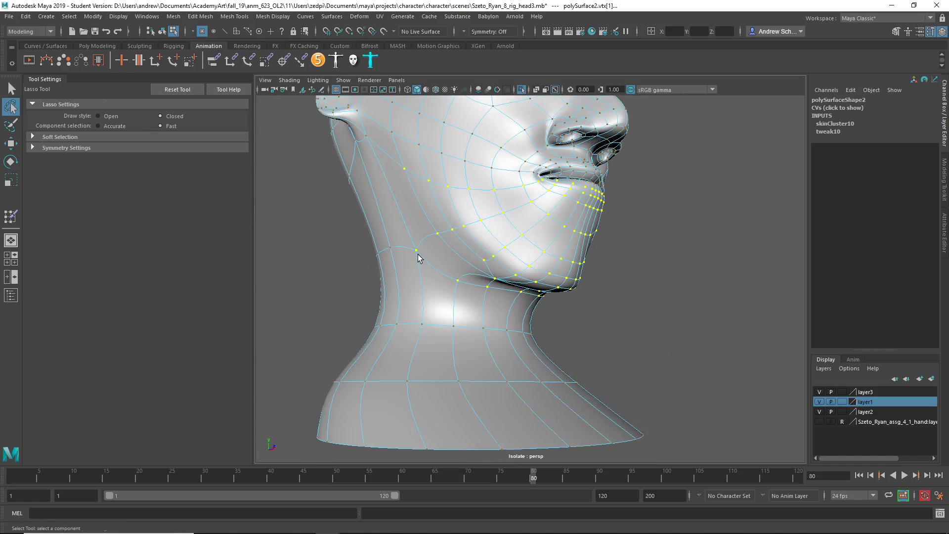
pyautogui.press('q')
pyautogui.press('w')
pyautogui.moveTo(430, 251); pyautogui.dragTo(432, 199)
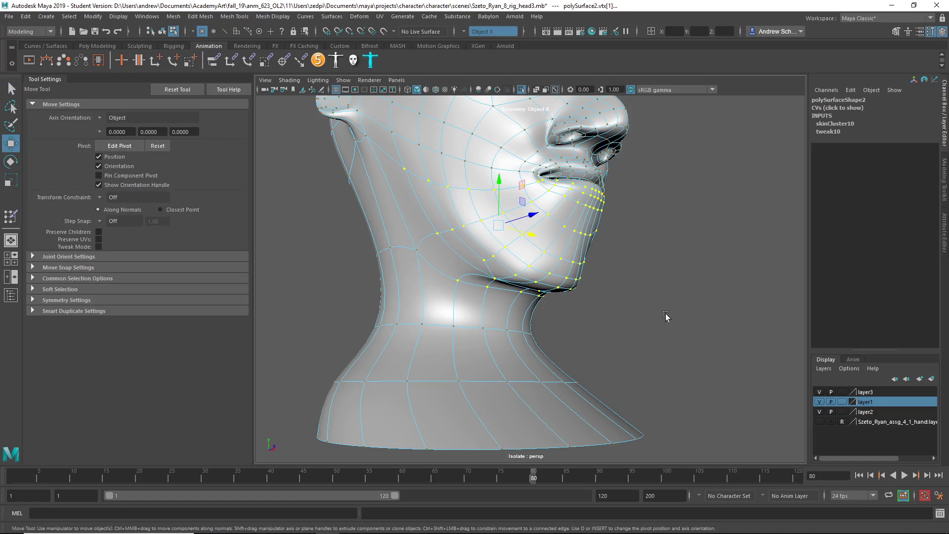
pyautogui.keyDown('alt'); pyautogui.moveTo(425, 252); pyautogui.dragTo(563, 315); pyautogui.keyUp('alt')
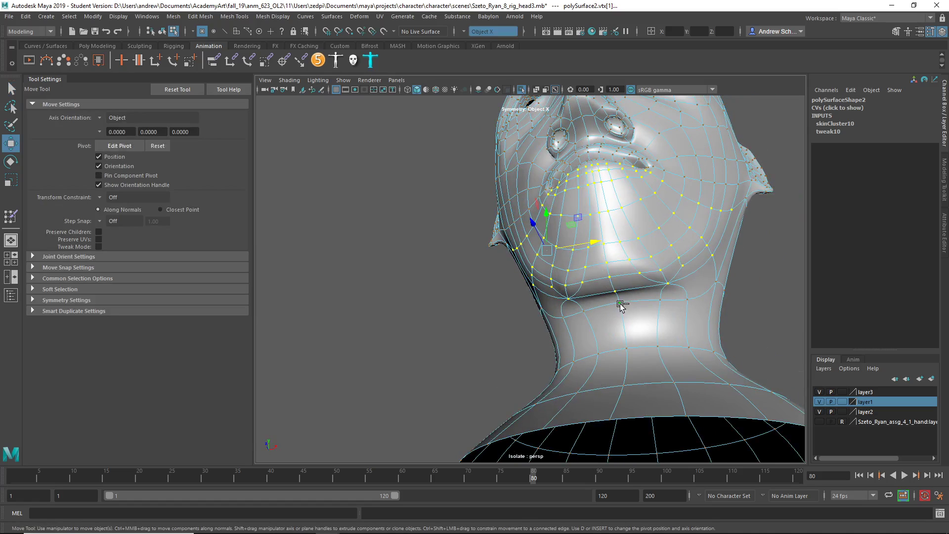
pyautogui.click(655, 301)
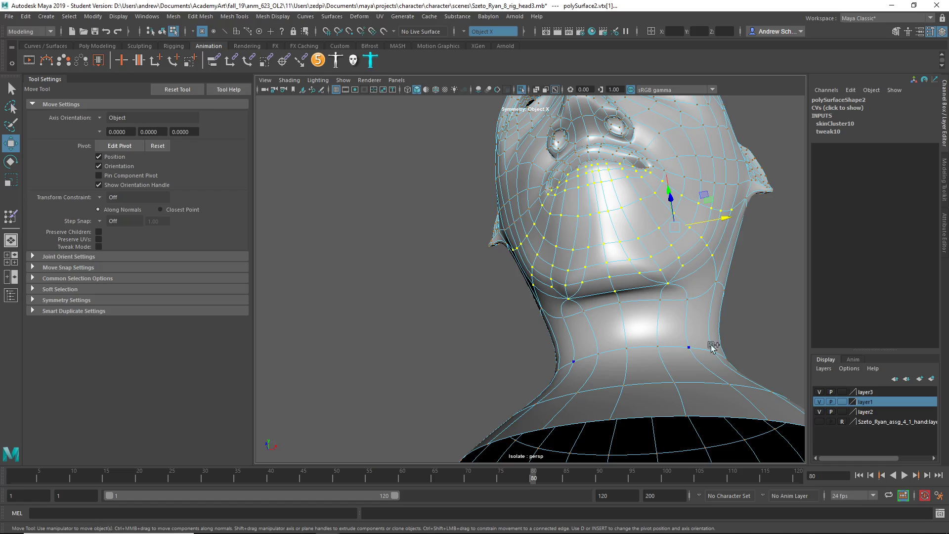
pyautogui.keyDown('alt'); pyautogui.moveTo(711, 347); pyautogui.dragTo(593, 309); pyautogui.keyUp('alt')
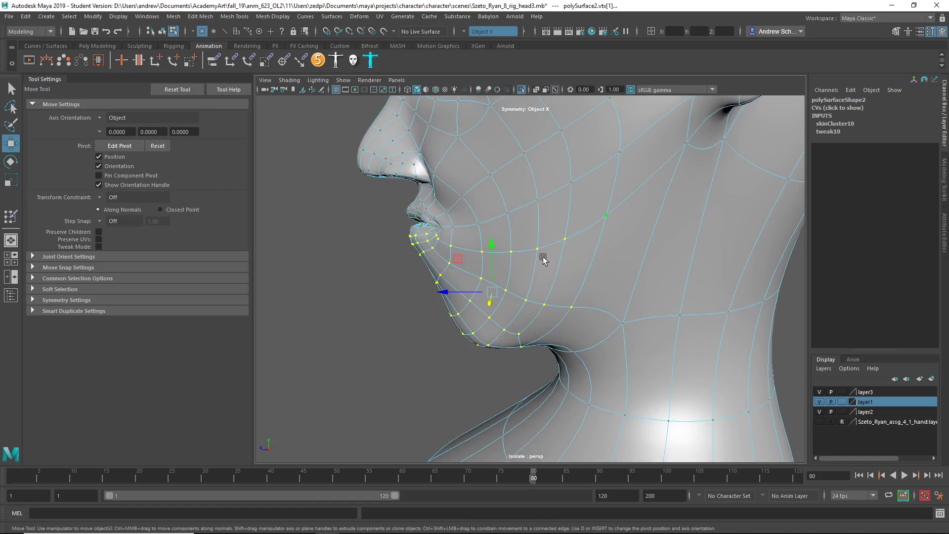
pyautogui.keyDown('alt'); pyautogui.moveTo(544, 259); pyautogui.dragTo(574, 255); pyautogui.keyUp('alt')
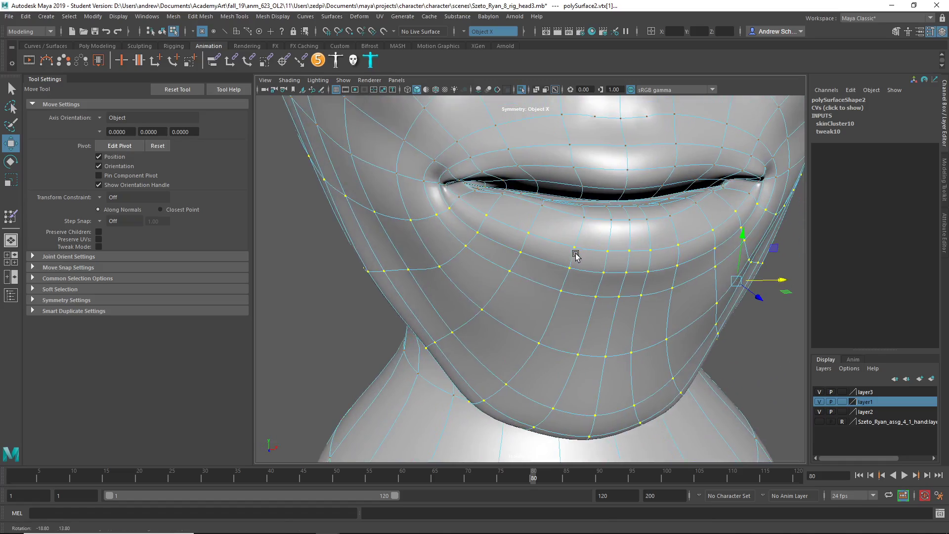
# Add the missing lower-lip vertices to the jaw selection with symmetry, undoing the mistaken picks.
pyautogui.click(460, 197)
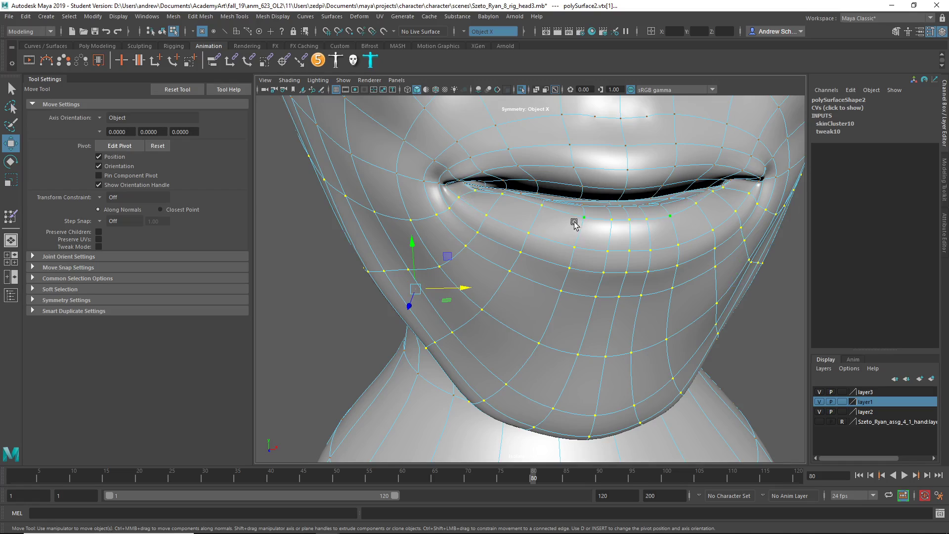
pyautogui.keyDown('alt'); pyautogui.moveTo(574, 223); pyautogui.dragTo(579, 227); pyautogui.keyUp('alt')
pyautogui.keyDown('alt'); pyautogui.moveTo(529, 234); pyautogui.dragTo(653, 224, button='right'); pyautogui.keyUp('alt')
pyautogui.keyDown('alt'); pyautogui.moveTo(653, 224); pyautogui.dragTo(633, 225); pyautogui.keyUp('alt')
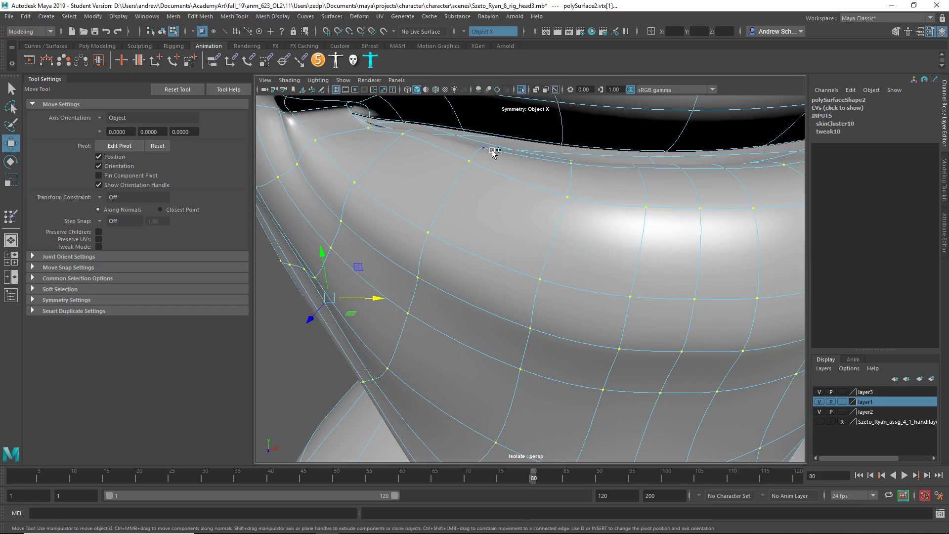
pyautogui.hotkey('ctrl', 'z')
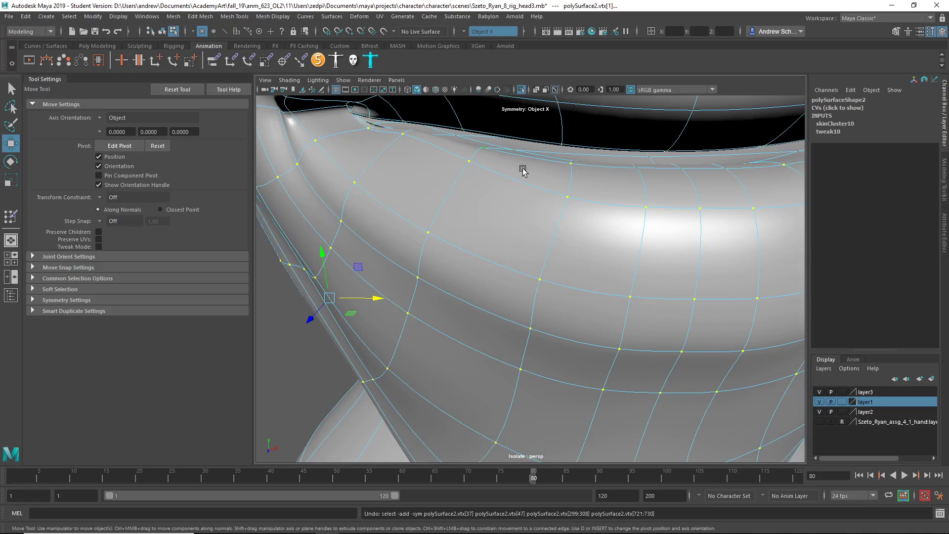
pyautogui.hotkey('ctrl', 'z')
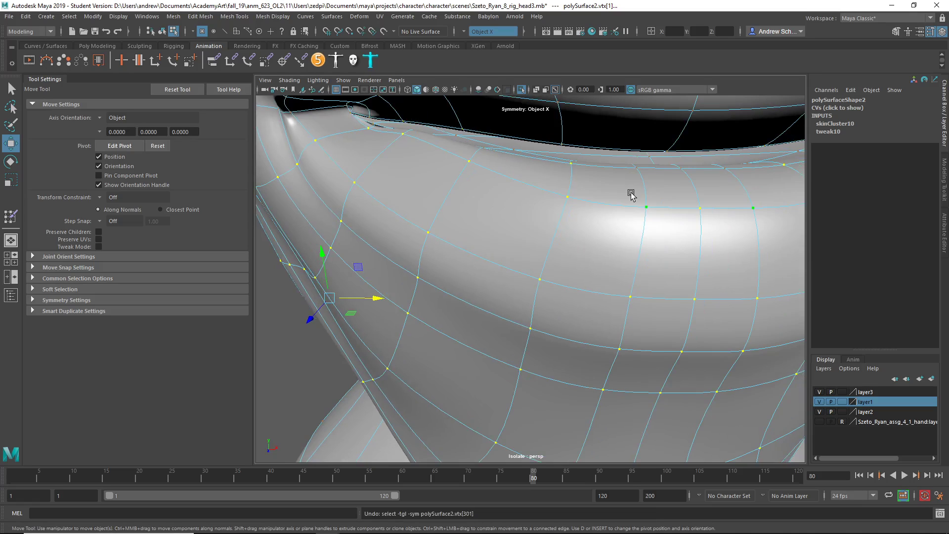
pyautogui.click(684, 167)
pyautogui.hotkey('ctrl', 'z')
pyautogui.keyDown('shift'); pyautogui.click(679, 168); pyautogui.keyUp('shift')
# Add the missing vertices along the lower lip's upper edge near the mouth corner to the jaw selection.
pyautogui.moveTo(491, 171)
pyautogui.keyDown('alt'); pyautogui.mouseDown()
pyautogui.moveTo(508, 180)
pyautogui.moveTo(503, 172)
pyautogui.moveTo(499, 192)
pyautogui.moveTo(510, 191)
pyautogui.moveTo(451, 191)
pyautogui.moveTo(529, 193)
pyautogui.moveTo(486, 183)
pyautogui.mouseUp(); pyautogui.keyUp('alt')
pyautogui.press('1')
pyautogui.press('3')
pyautogui.keyDown('alt'); pyautogui.moveTo(487, 183); pyautogui.dragTo(502, 195, button='right'); pyautogui.keyUp('alt')
pyautogui.scroll(-5, 501, 195)
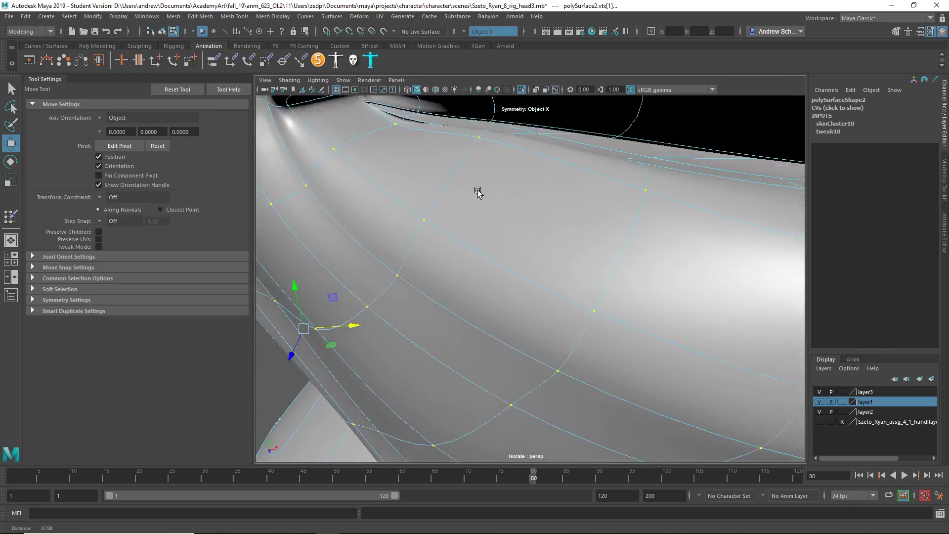
pyautogui.keyDown('alt'); pyautogui.moveTo(630, 242); pyautogui.dragTo(608, 241); pyautogui.keyUp('alt')
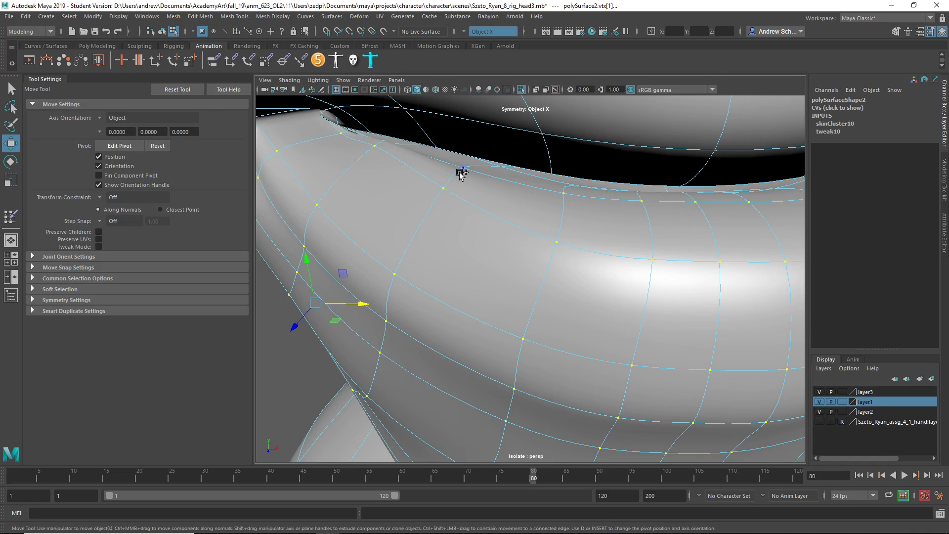
pyautogui.keyDown('alt'); pyautogui.moveTo(457, 204); pyautogui.dragTo(467, 206); pyautogui.keyUp('alt')
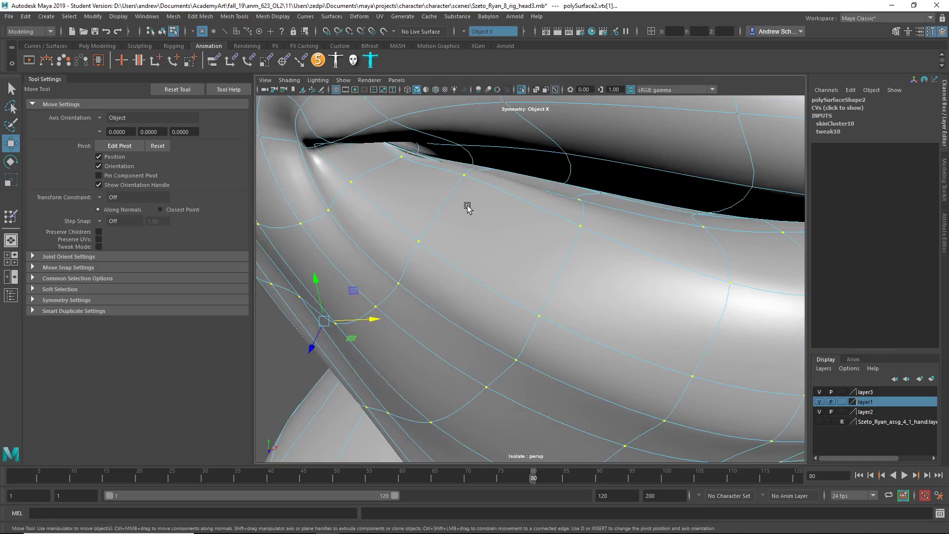
pyautogui.keyDown('alt'); pyautogui.moveTo(450, 210); pyautogui.dragTo(474, 209, button='right'); pyautogui.keyUp('alt')
# Examine the jaw vertex selection behind the lower lip from inside the head.
pyautogui.keyDown('alt'); pyautogui.moveTo(475, 209); pyautogui.dragTo(311, 217); pyautogui.keyUp('alt')
pyautogui.keyDown('alt'); pyautogui.moveTo(385, 247); pyautogui.dragTo(456, 407, button='middle'); pyautogui.keyUp('alt')
pyautogui.keyDown('alt'); pyautogui.moveTo(398, 380); pyautogui.dragTo(451, 375, button='right'); pyautogui.keyUp('alt')
pyautogui.keyDown('alt'); pyautogui.moveTo(451, 378); pyautogui.dragTo(451, 178); pyautogui.keyUp('alt')
pyautogui.keyDown('alt'); pyautogui.moveTo(451, 178); pyautogui.dragTo(557, 307, button='right'); pyautogui.keyUp('alt')
pyautogui.keyDown('alt'); pyautogui.moveTo(570, 309); pyautogui.dragTo(606, 230); pyautogui.keyUp('alt')
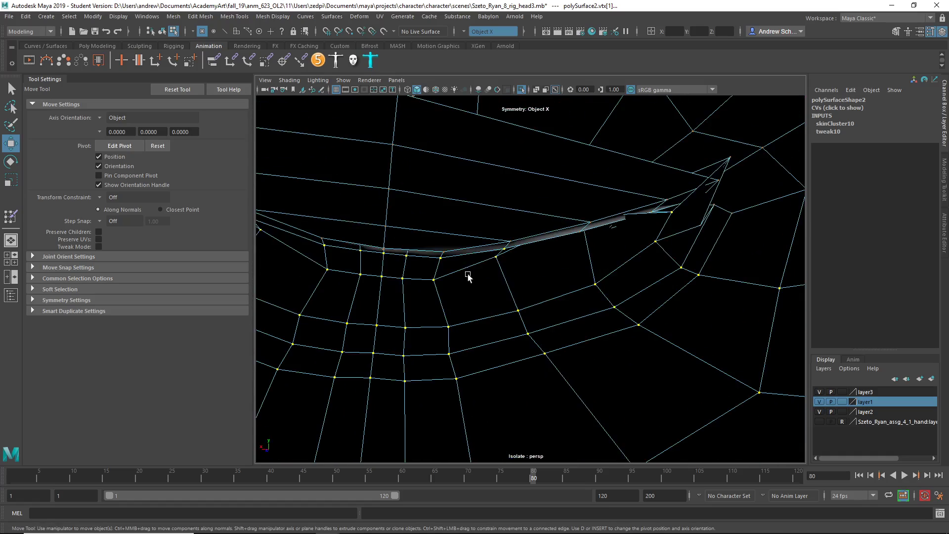
pyautogui.keyDown('alt'); pyautogui.moveTo(468, 275); pyautogui.dragTo(441, 272); pyautogui.keyUp('alt')
pyautogui.keyDown('alt'); pyautogui.moveTo(396, 395); pyautogui.dragTo(468, 314, button='middle'); pyautogui.keyUp('alt')
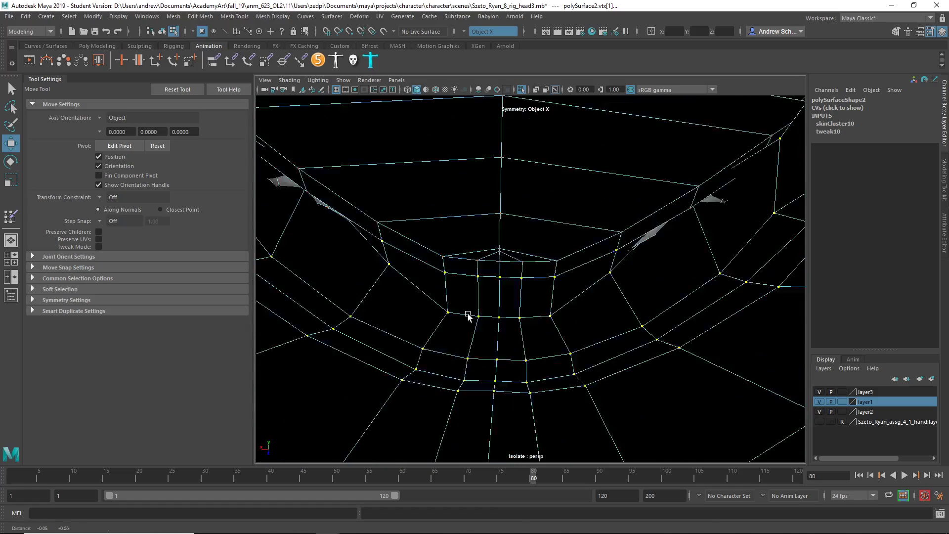
# Add the vertices along the floor of the inner mouth to the jaw selection and undo the last mistaken pick.
pyautogui.keyDown('alt'); pyautogui.moveTo(468, 317); pyautogui.dragTo(589, 278); pyautogui.keyUp('alt')
pyautogui.moveTo(459, 278)
pyautogui.keyDown('alt'); pyautogui.mouseDown()
pyautogui.moveTo(514, 283)
pyautogui.moveTo(445, 277)
pyautogui.mouseUp(); pyautogui.keyUp('alt')
pyautogui.keyDown('alt'); pyautogui.moveTo(445, 277); pyautogui.dragTo(508, 304, button='middle'); pyautogui.keyUp('alt')
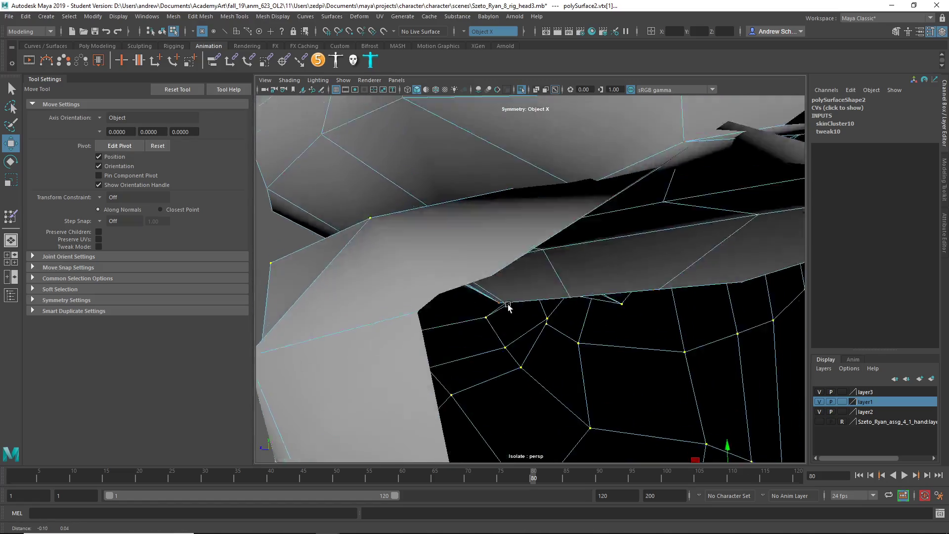
pyautogui.keyDown('alt'); pyautogui.moveTo(507, 306); pyautogui.dragTo(414, 205); pyautogui.keyUp('alt')
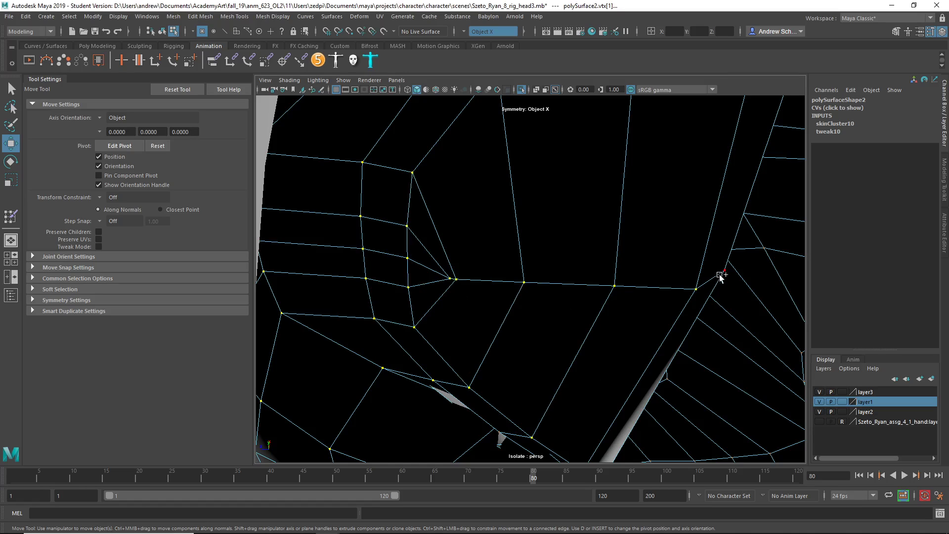
pyautogui.keyDown('alt'); pyautogui.moveTo(632, 337); pyautogui.dragTo(603, 255); pyautogui.keyUp('alt')
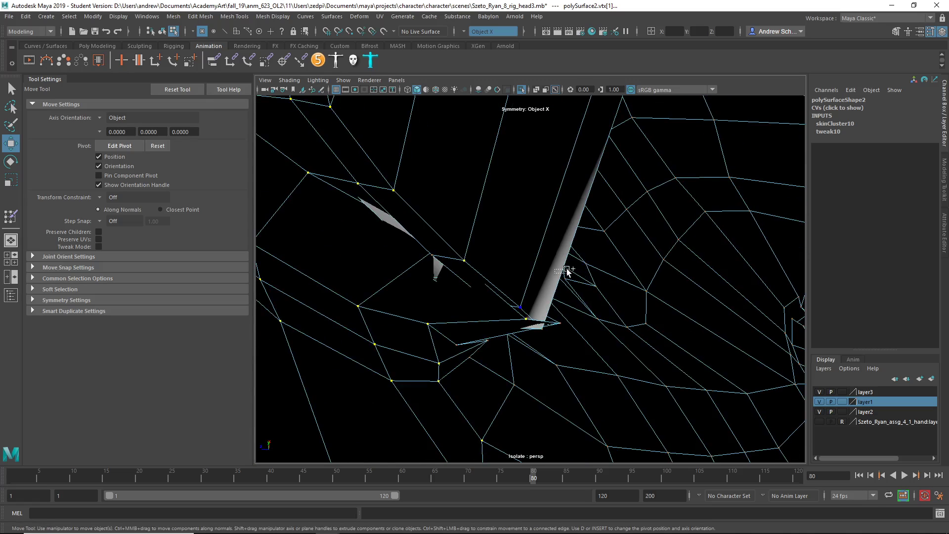
pyautogui.hotkey('ctrl', 'z')
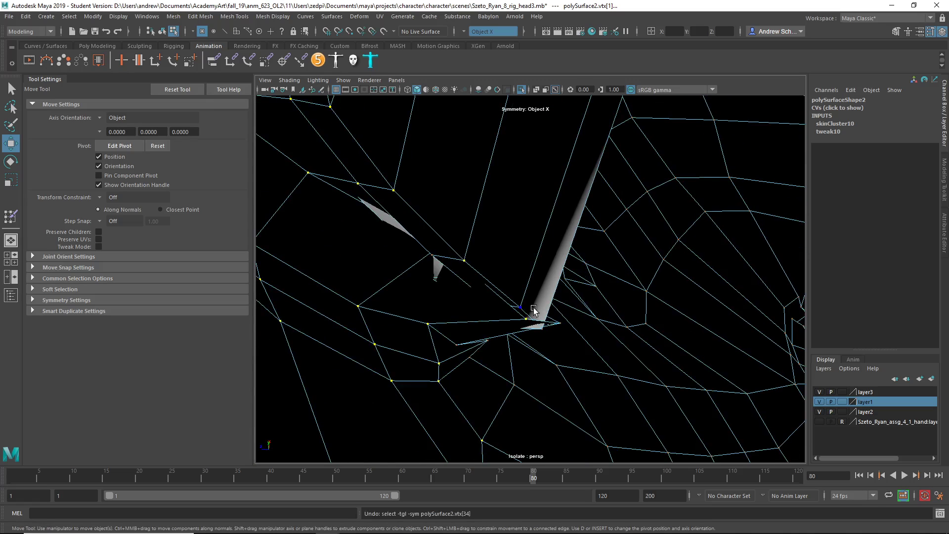
# Refine the jaw selection around the inner mouth corner, working from inside the mouth and checking from the front.
pyautogui.keyDown('alt'); pyautogui.moveTo(563, 256); pyautogui.dragTo(531, 340); pyautogui.keyUp('alt')
pyautogui.keyDown('alt'); pyautogui.moveTo(537, 323); pyautogui.dragTo(494, 339); pyautogui.keyUp('alt')
pyautogui.keyDown('alt'); pyautogui.moveTo(561, 337); pyautogui.dragTo(505, 293); pyautogui.keyUp('alt')
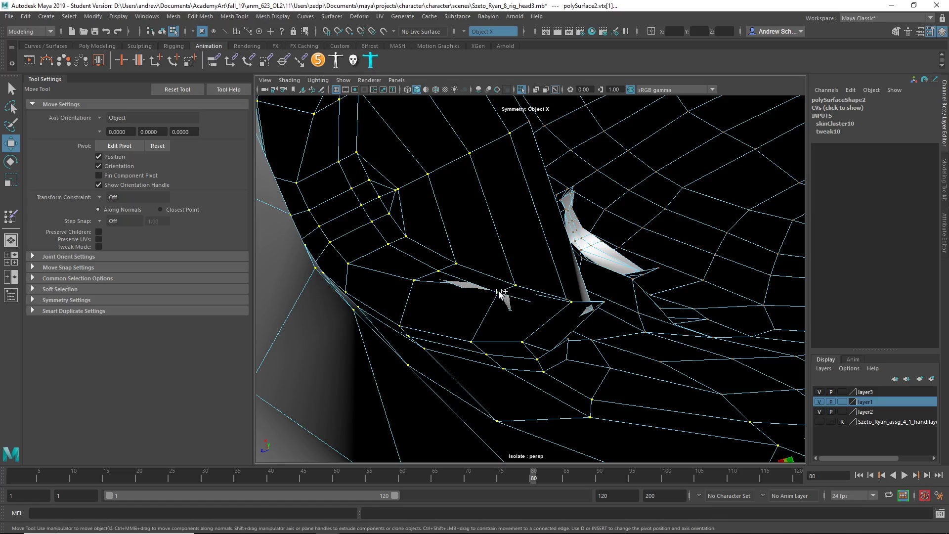
pyautogui.keyDown('alt'); pyautogui.moveTo(581, 337); pyautogui.dragTo(665, 212); pyautogui.keyUp('alt')
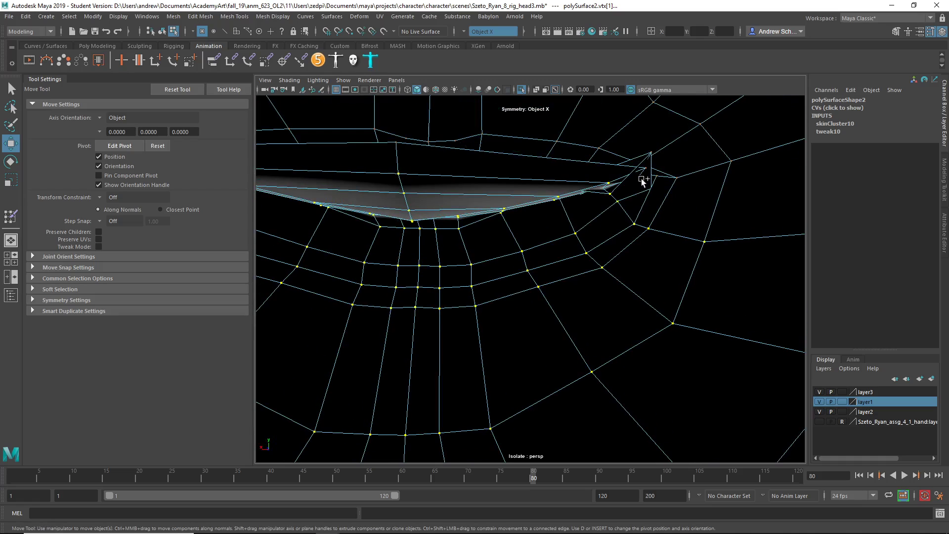
pyautogui.keyDown('alt'); pyautogui.moveTo(549, 259); pyautogui.dragTo(823, 332); pyautogui.keyUp('alt')
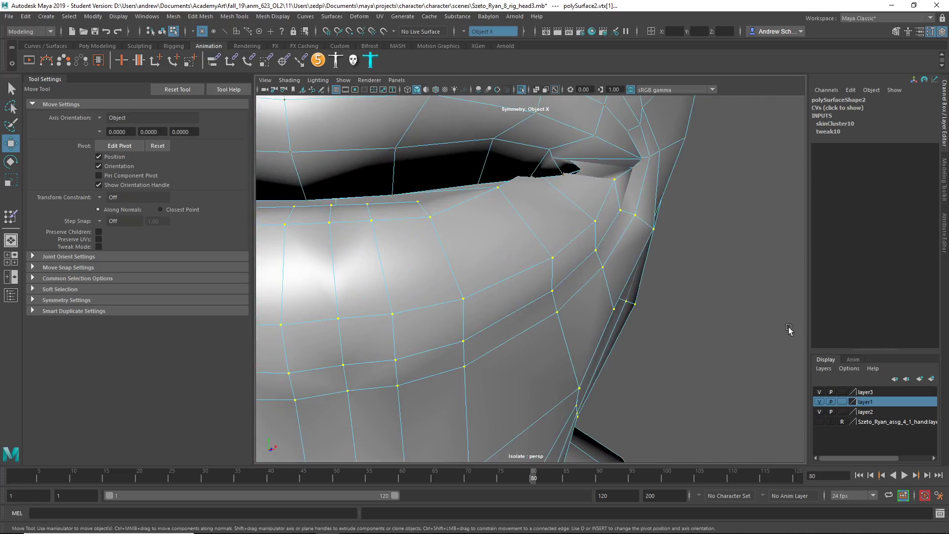
# Check the complete jaw vertex selection in wireframe and shaded display, including a side view of the whole head.
pyautogui.moveTo(479, 272)
pyautogui.keyDown('alt'); pyautogui.mouseDown()
pyautogui.moveTo(479, 284)
pyautogui.moveTo(478, 272)
pyautogui.moveTo(418, 271)
pyautogui.moveTo(412, 249)
pyautogui.moveTo(389, 254)
pyautogui.moveTo(402, 220)
pyautogui.mouseUp(); pyautogui.keyUp('alt')
pyautogui.press('4')
pyautogui.keyDown('alt'); pyautogui.moveTo(403, 232); pyautogui.dragTo(411, 241, button='middle'); pyautogui.keyUp('alt')
pyautogui.keyDown('alt'); pyautogui.moveTo(411, 241); pyautogui.dragTo(476, 277); pyautogui.keyUp('alt')
pyautogui.keyDown('alt'); pyautogui.moveTo(476, 277); pyautogui.dragTo(393, 275, button='right'); pyautogui.keyUp('alt')
pyautogui.moveTo(393, 277)
pyautogui.keyDown('alt'); pyautogui.mouseDown()
pyautogui.moveTo(436, 290)
pyautogui.moveTo(430, 303)
pyautogui.moveTo(321, 301)
pyautogui.moveTo(421, 311)
pyautogui.mouseUp(); pyautogui.keyUp('alt')
pyautogui.press('5')
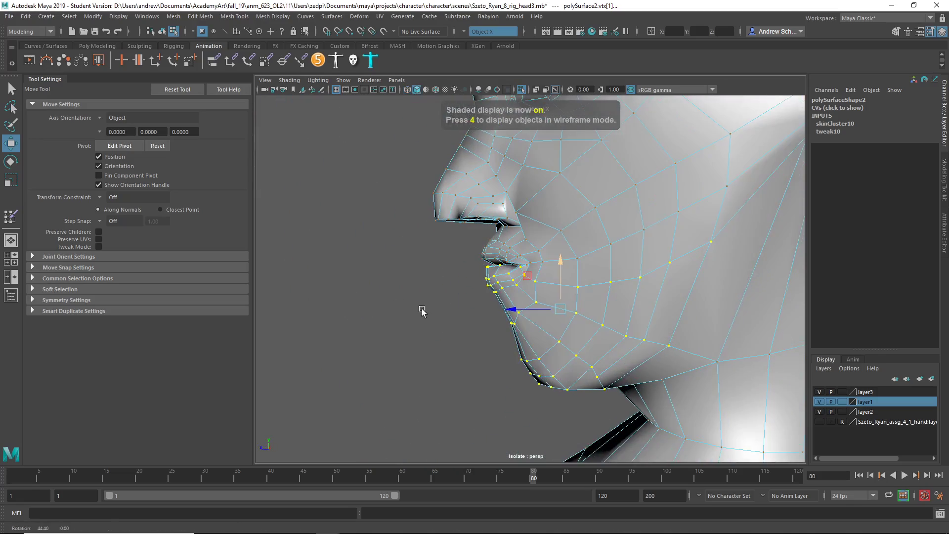
pyautogui.scroll(-5, 381, 304)
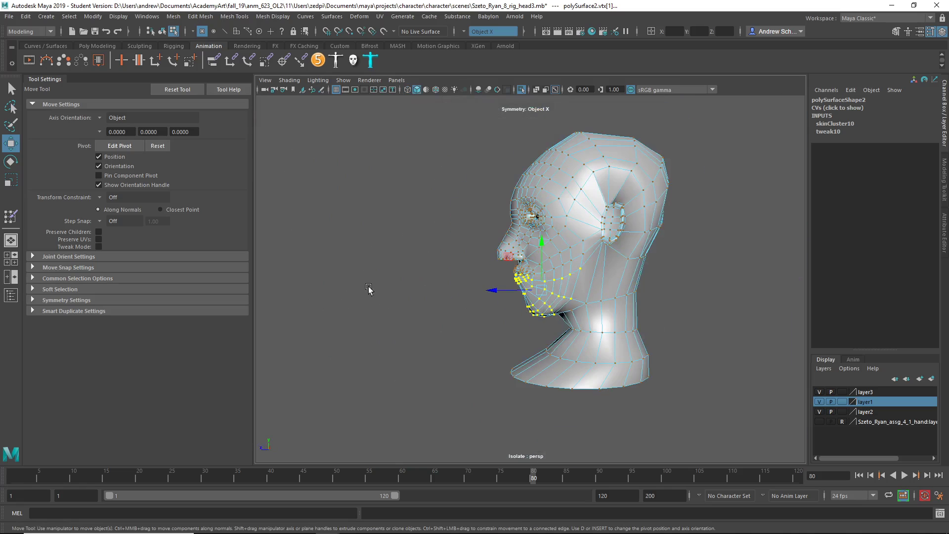
# Flood the selected jaw vertices with the Jaw_M influence in Paint Skin Weights, using Replace at a value of 1.
pyautogui.click(10, 216)
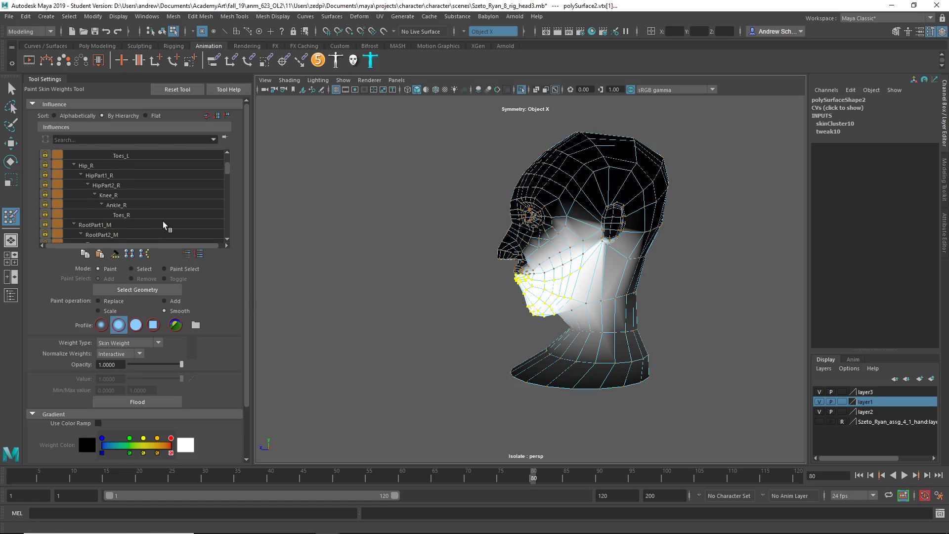
pyautogui.scroll(-6, 159, 221)
pyautogui.scroll(1, 158, 221)
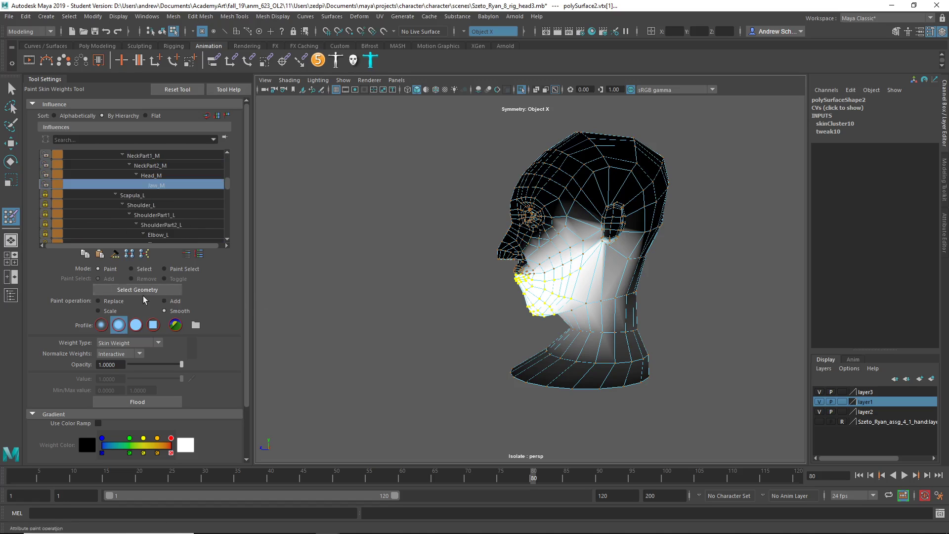
pyautogui.click(113, 301)
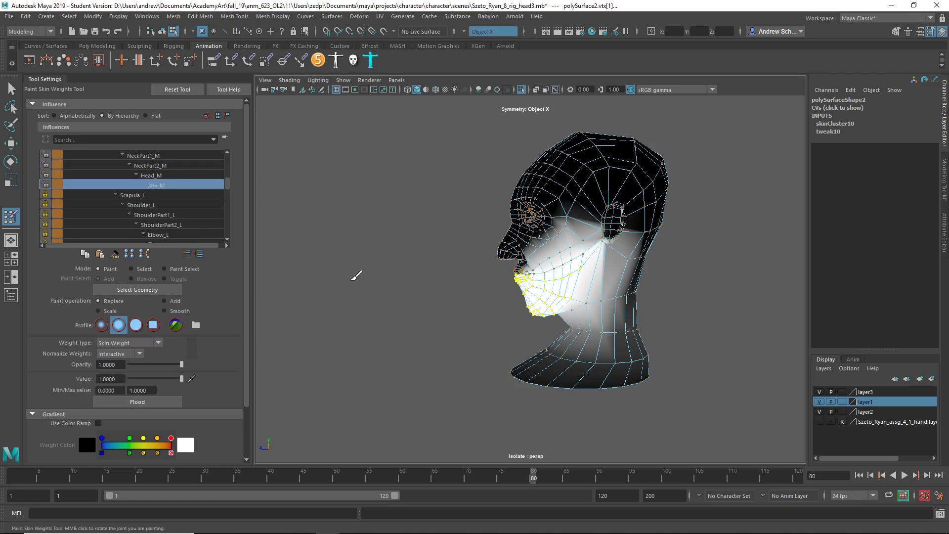
pyautogui.press('q')
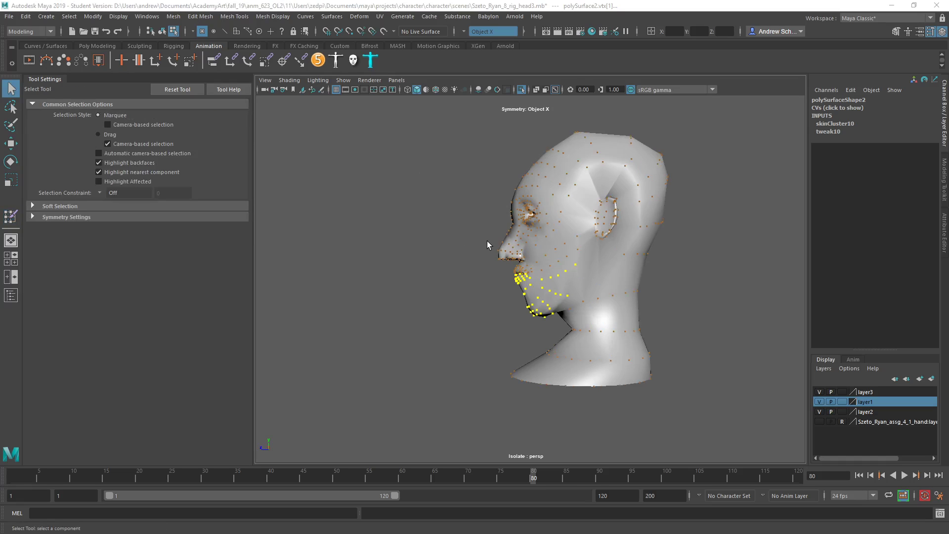
# Switch to the side view of the head and redisplay its vertices in component mode with the jaw still selected.
pyautogui.press('space')
pyautogui.moveTo(487, 241); pyautogui.dragTo(523, 244)
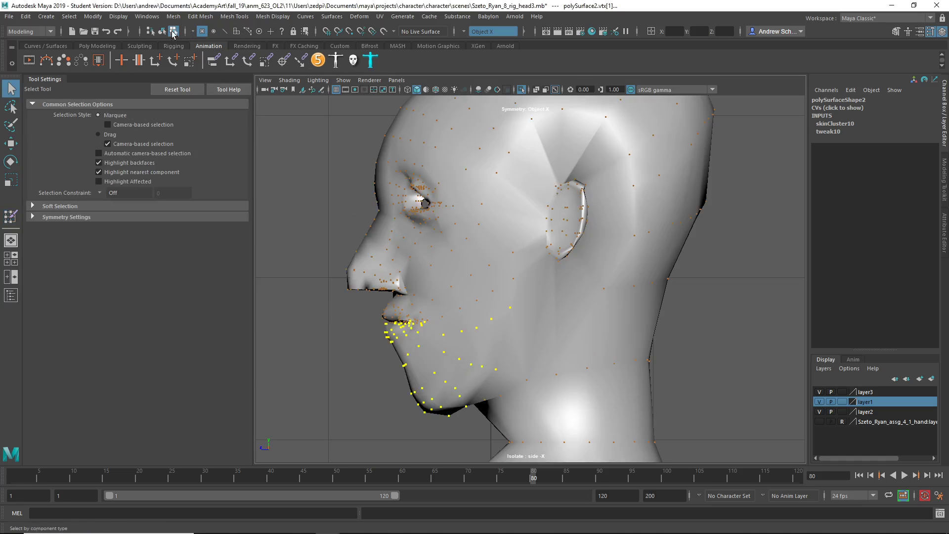
pyautogui.click(172, 31)
pyautogui.click(173, 32)
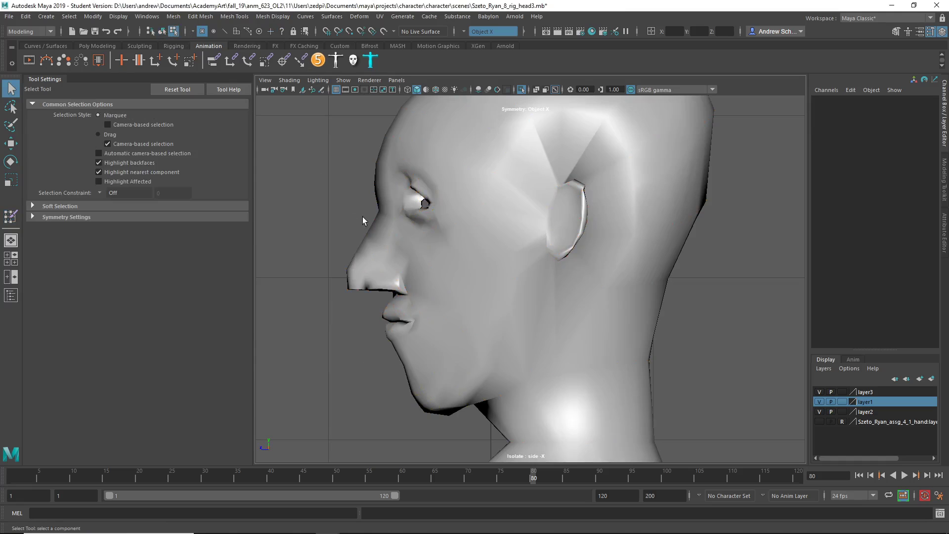
pyautogui.click(365, 246)
pyautogui.moveTo(366, 246); pyautogui.dragTo(322, 237, button='right')
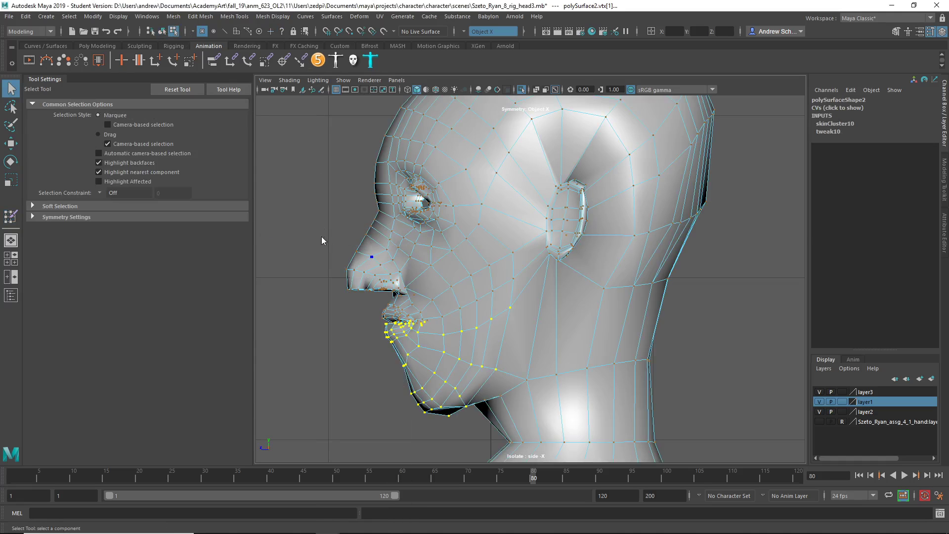
# Frame the whole head and invert its selection down to the top of the neck, selecting everything except the jaw vertices.
pyautogui.press('F8')
pyautogui.scroll(-10, 387, 258)
pyautogui.scroll(5, 441, 271)
pyautogui.scroll(-6, 472, 262)
pyautogui.press('q')
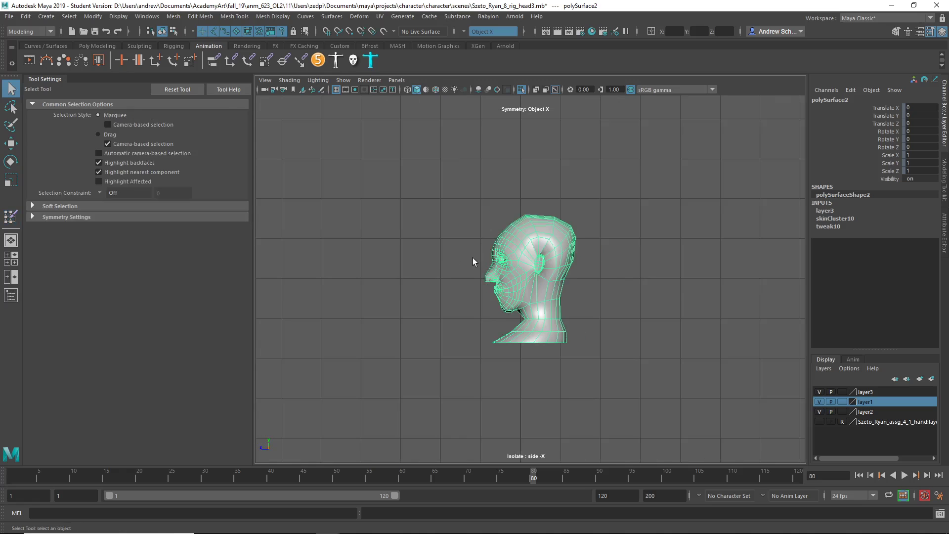
pyautogui.click(174, 31)
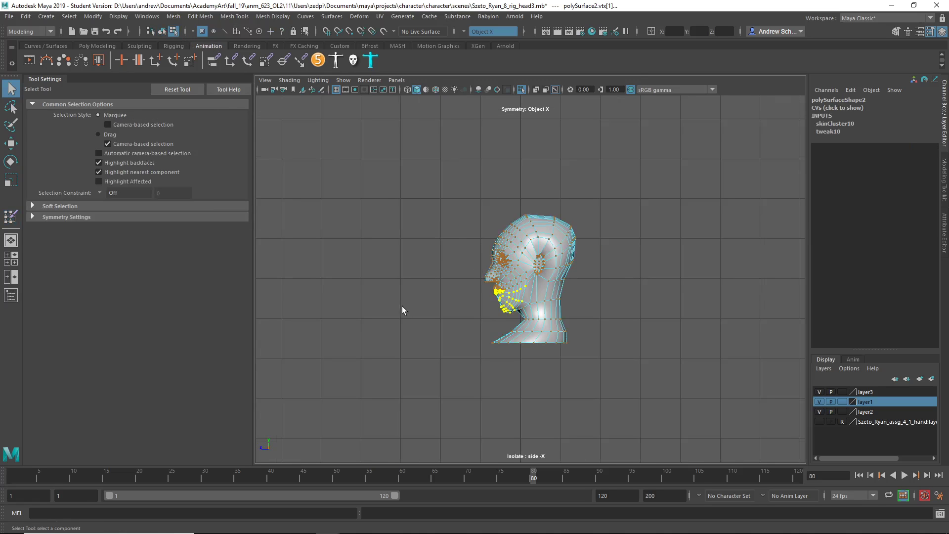
pyautogui.keyDown('alt'); pyautogui.moveTo(402, 307); pyautogui.dragTo(673, 350, button='right'); pyautogui.keyUp('alt')
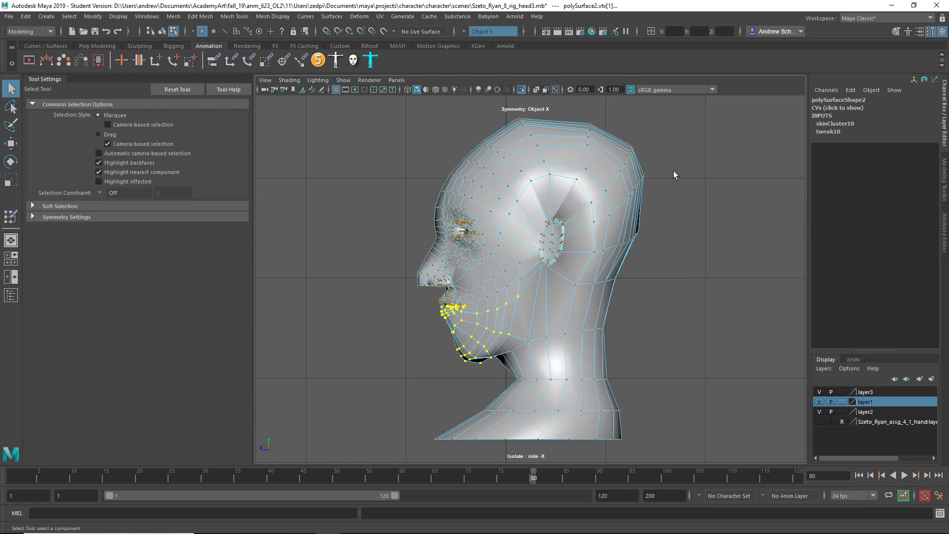
pyautogui.moveTo(704, 105); pyautogui.dragTo(362, 370)
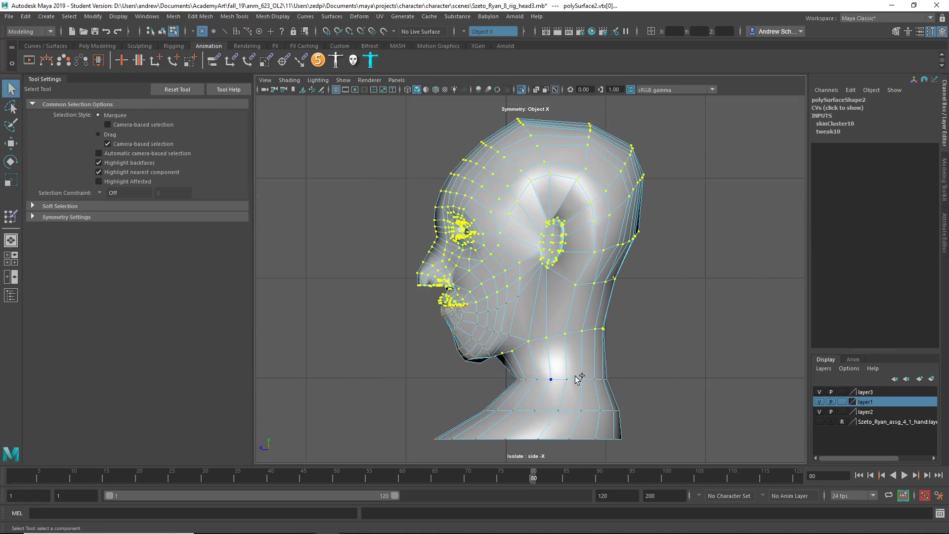
# Flood the selected head vertices with the Head_M influence, using Replace at a value of 1.
pyautogui.click(10, 216)
pyautogui.scroll(-4, 156, 236)
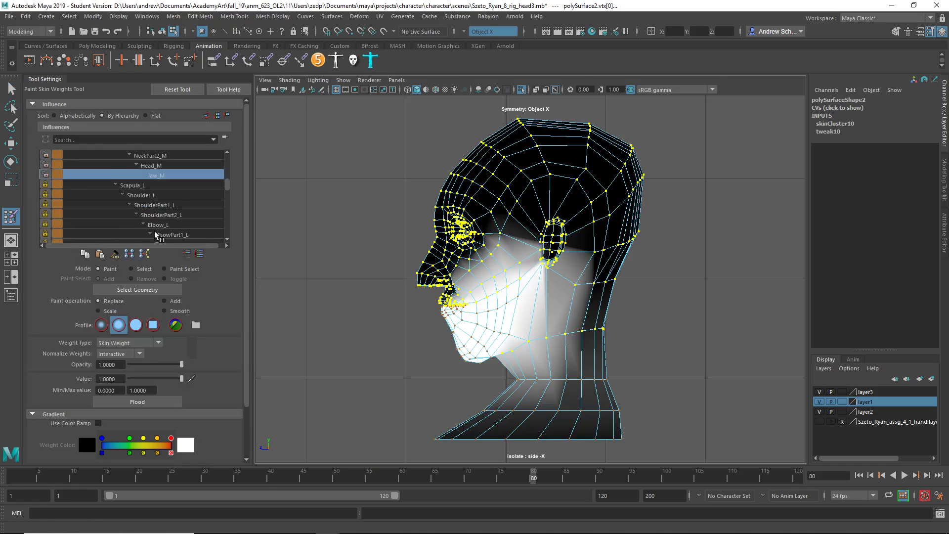
pyautogui.click(158, 186)
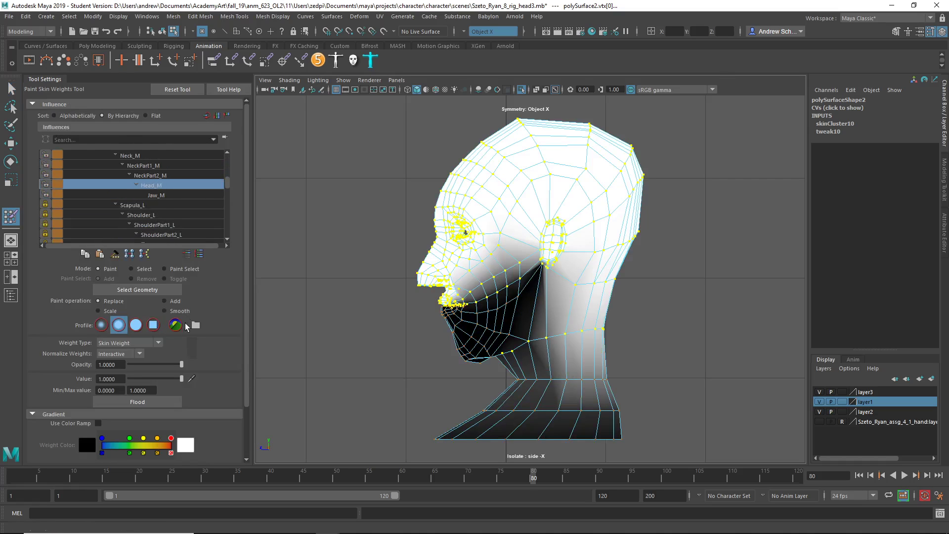
pyautogui.click(157, 405)
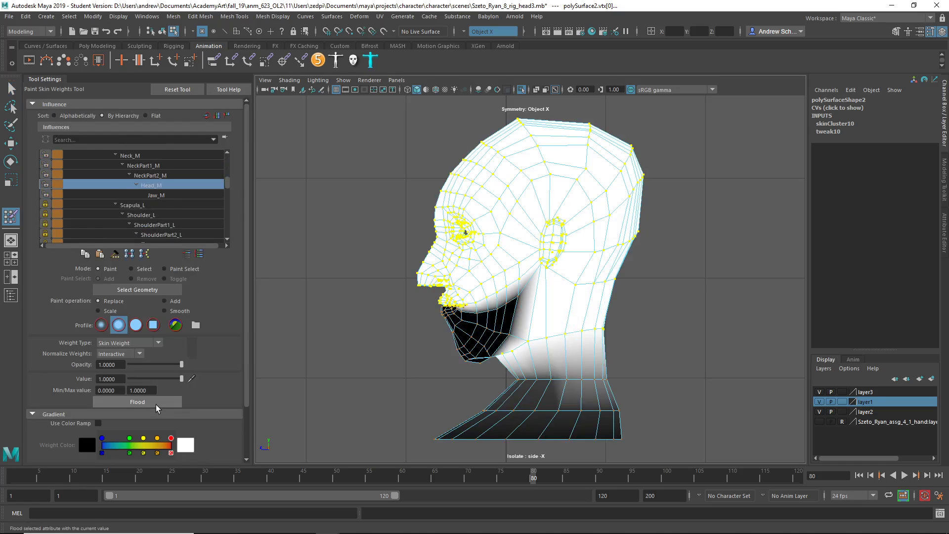
pyautogui.press('q')
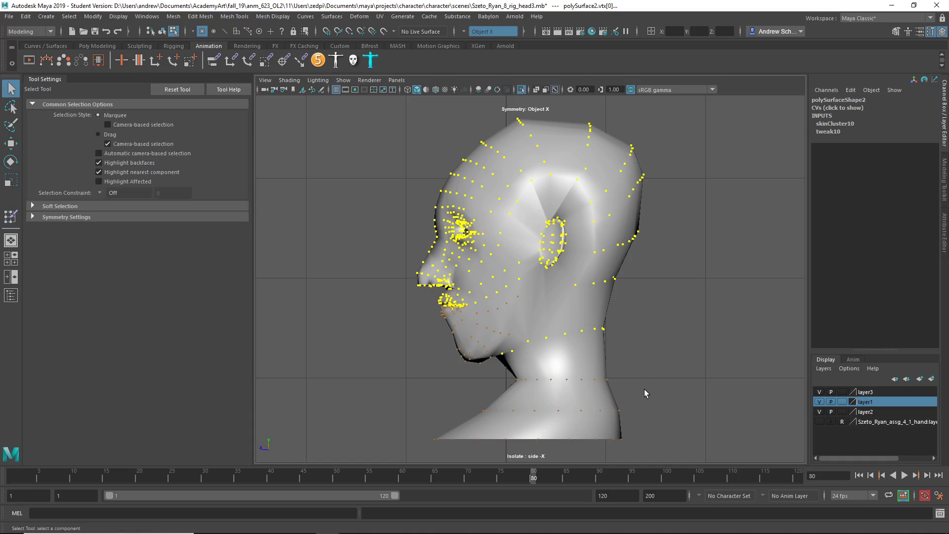
# Select the lower three rows of neck vertices and flood them with the Neck_M influence at a value of 1.
pyautogui.moveTo(538, 426); pyautogui.dragTo(403, 502)
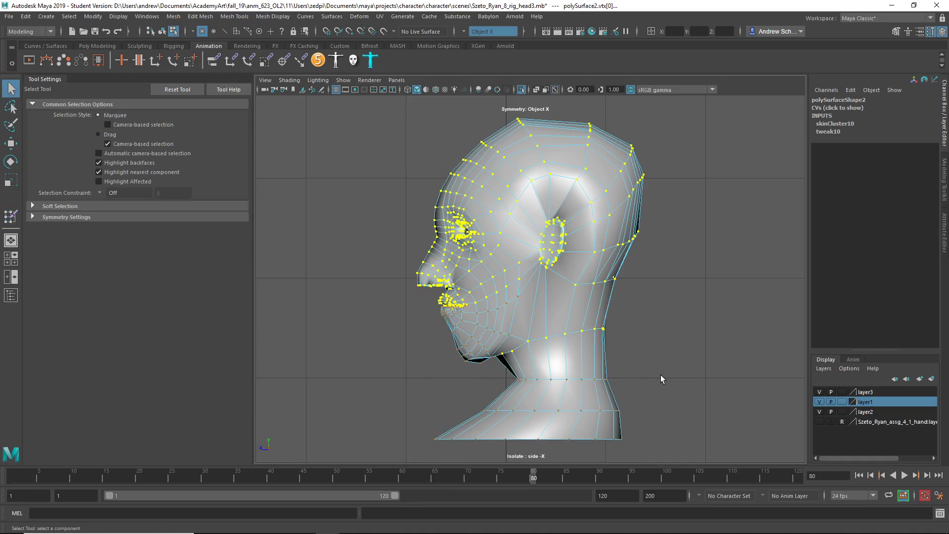
pyautogui.moveTo(658, 364); pyautogui.dragTo(405, 506)
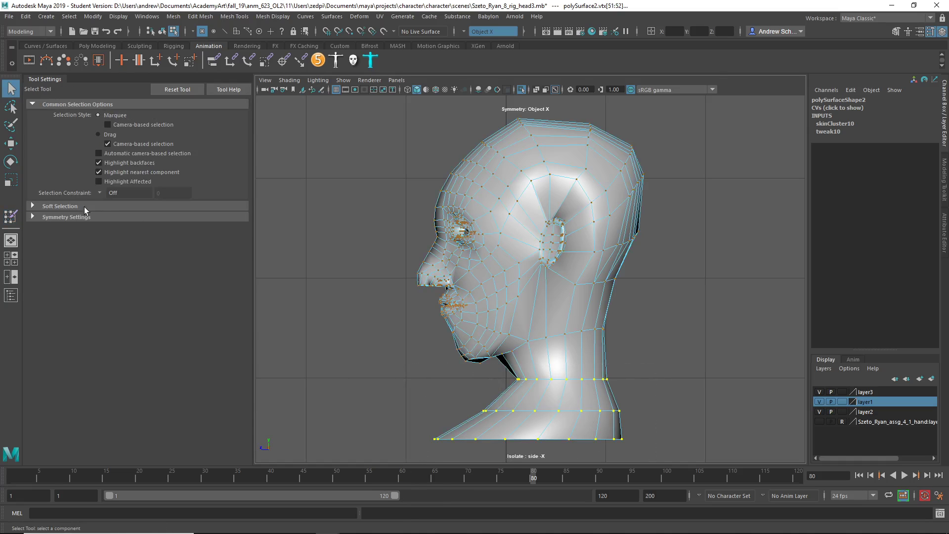
pyautogui.click(9, 216)
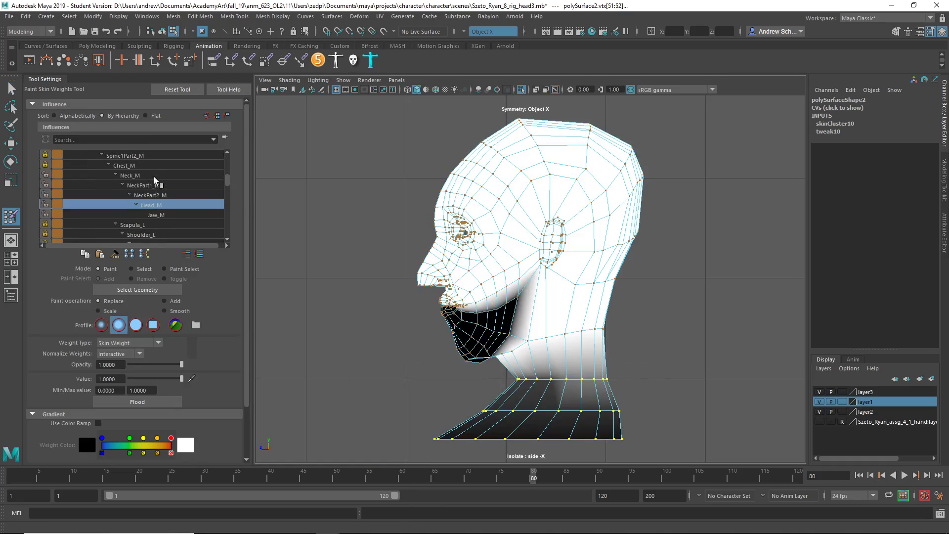
pyautogui.click(154, 177)
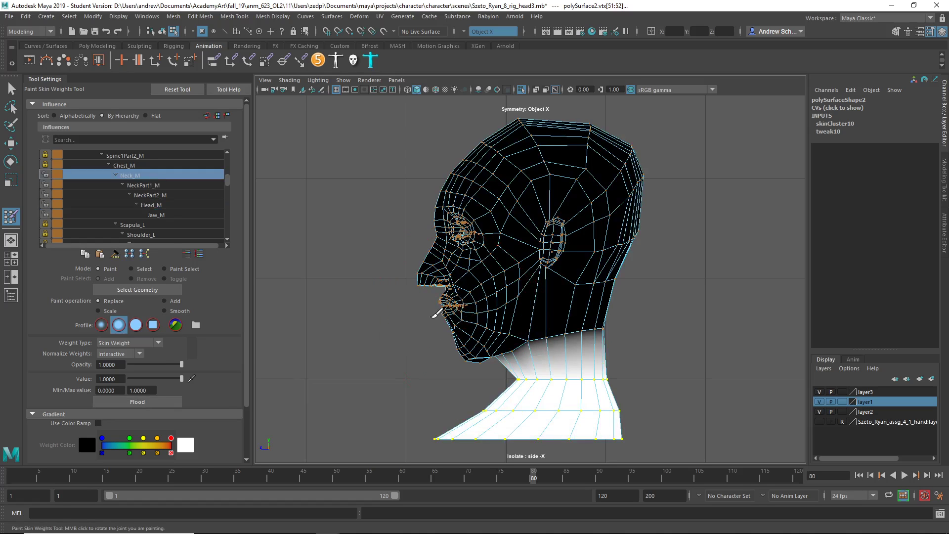
# Return the head mesh to object mode and reactivate Paint Skin Weights on the whole head.
pyautogui.press('q')
pyautogui.moveTo(506, 314); pyautogui.dragTo(601, 248, button='right')
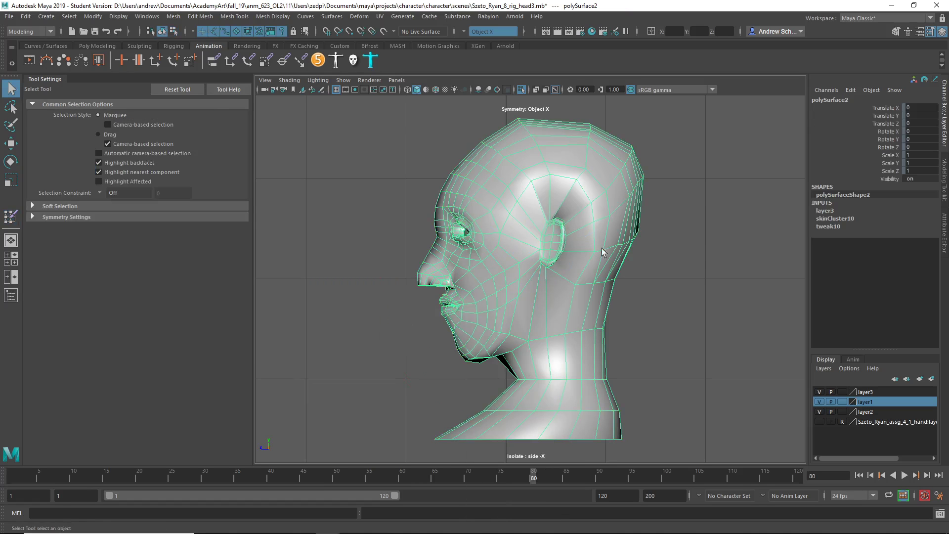
pyautogui.click(11, 216)
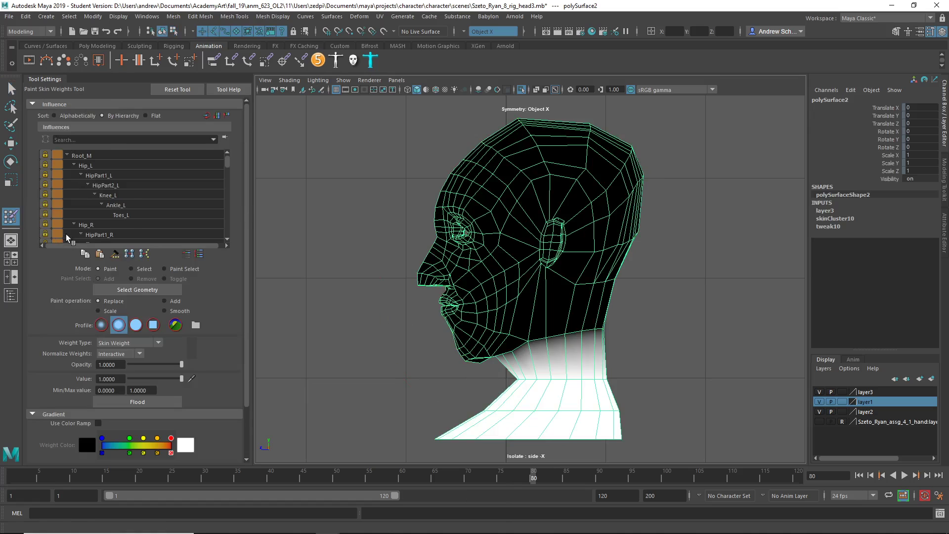
# Try smoothing the whole head by flooding Neck_M twice and Jaw_M once with the Smooth operation.
pyautogui.scroll(-5, 129, 235)
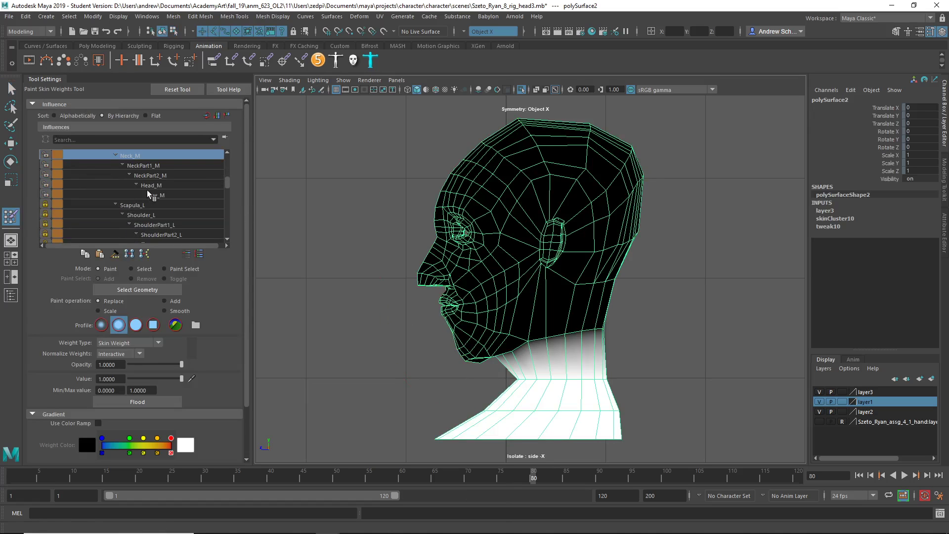
pyautogui.click(150, 194)
pyautogui.click(149, 156)
pyautogui.click(177, 316)
pyautogui.click(162, 402)
pyautogui.click(162, 402)
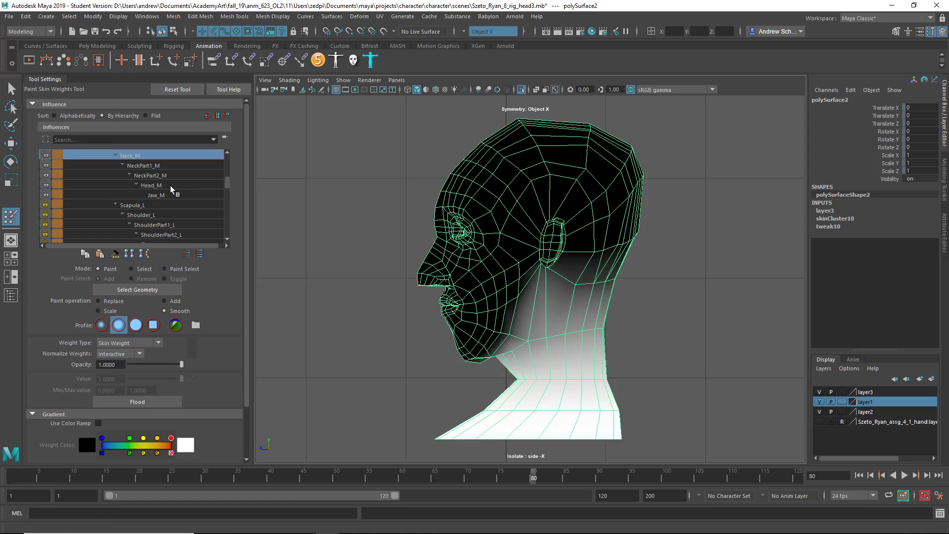
pyautogui.click(174, 198)
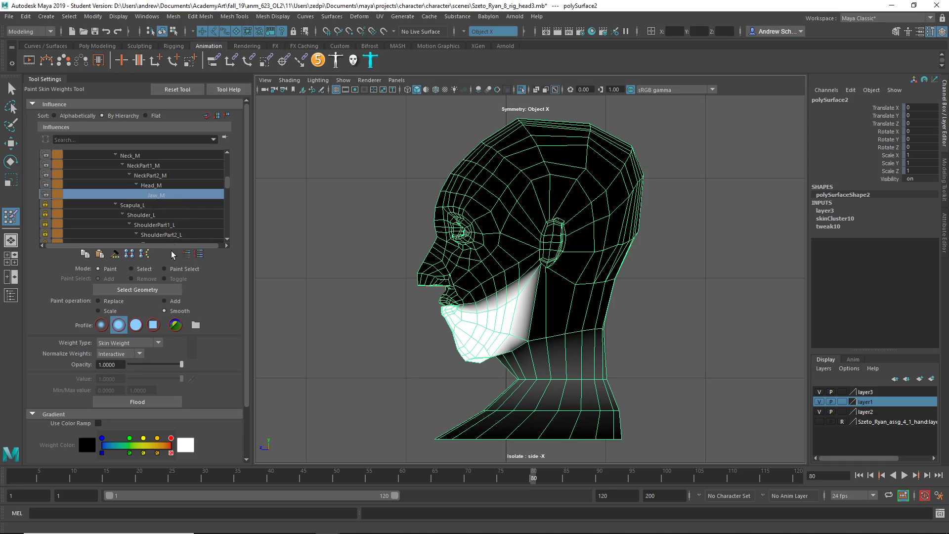
pyautogui.click(170, 403)
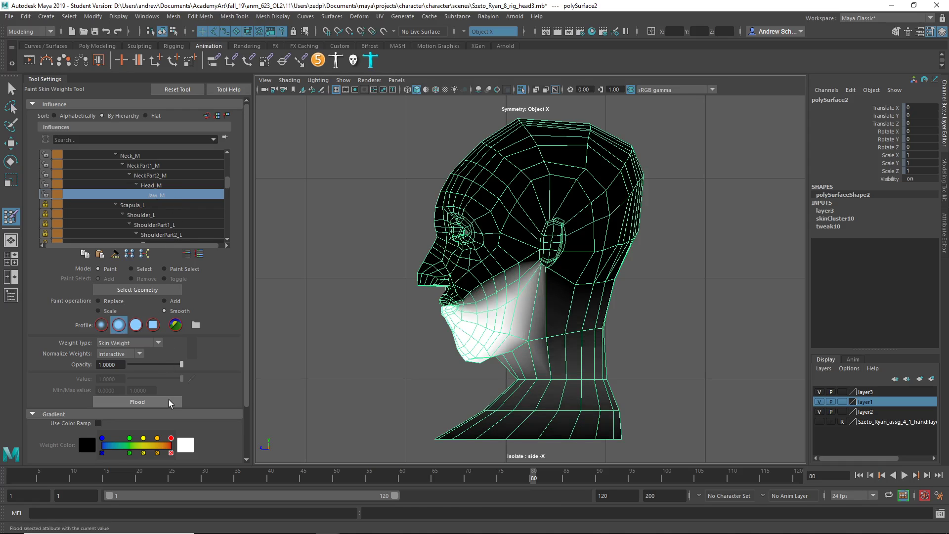
# Undo the Smooth floods on the Jaw_M and Neck_M influences.
pyautogui.hotkey('ctrl', 'z')
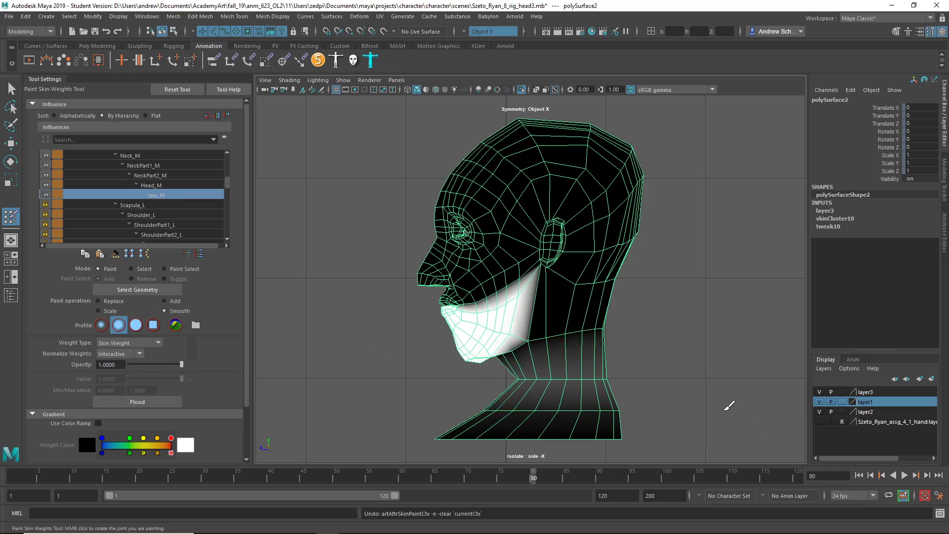
pyautogui.hotkey('ctrl', 'z')
pyautogui.hotkey('ctrl', 'y')
pyautogui.hotkey('ctrl', 'z')
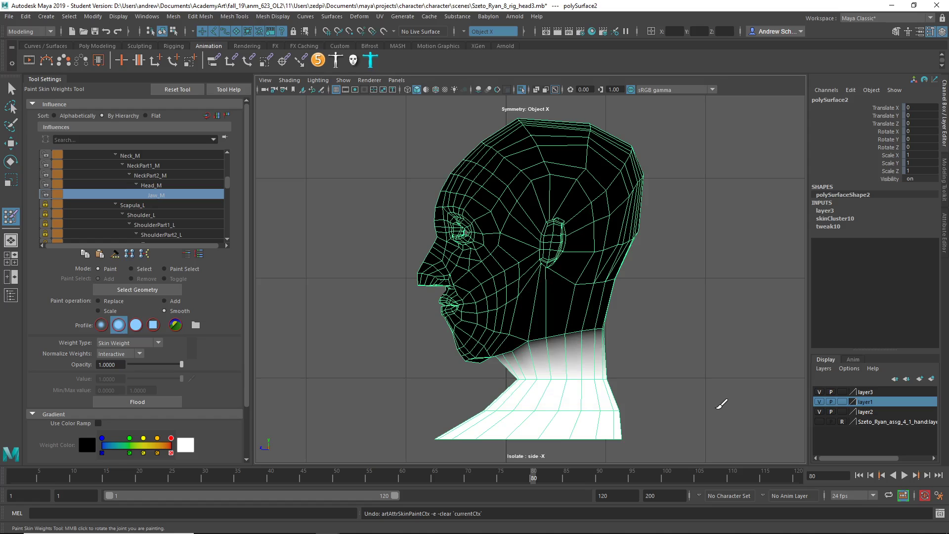
pyautogui.hotkey('ctrl', 'z')
pyautogui.hotkey('ctrl', 'z')
pyautogui.hotkey('ctrl', 'y')
pyautogui.hotkey('ctrl', 'z')
# Lock the Jaw_M influence and flood the Neck_M weights twice with Smooth.
pyautogui.click(166, 195)
pyautogui.click(46, 194)
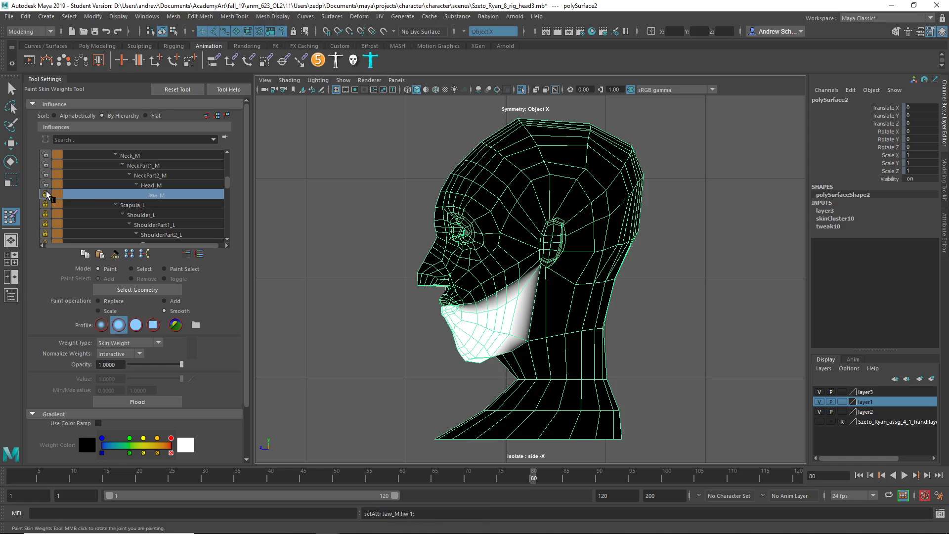
pyautogui.click(153, 156)
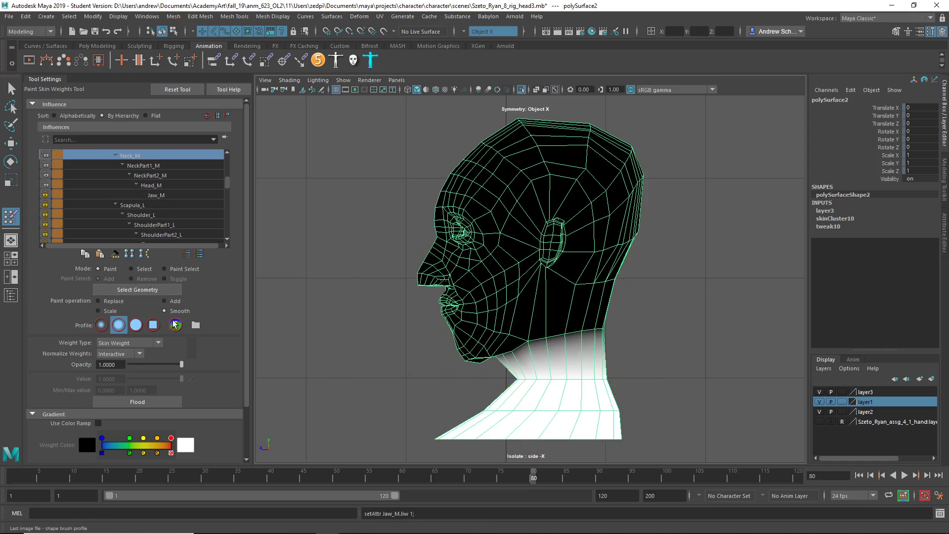
pyautogui.click(154, 404)
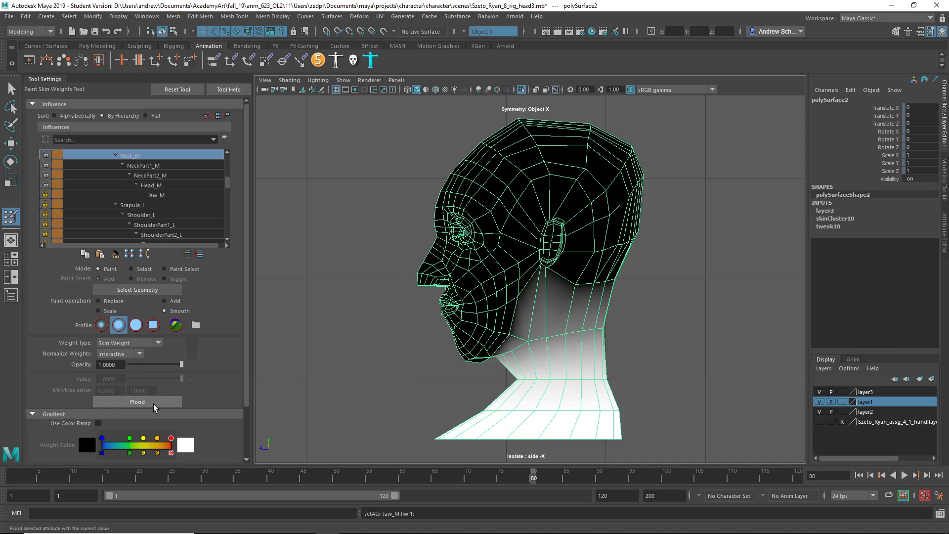
pyautogui.click(154, 404)
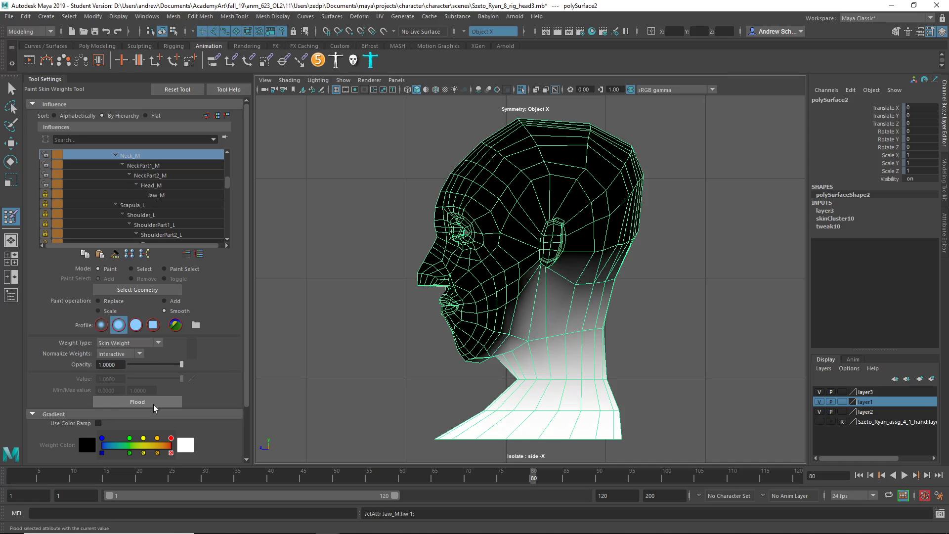
# Unlock Jaw_M and flood its weights with Smooth, keeping only one pass, and display the Head_M weights.
pyautogui.click(109, 195)
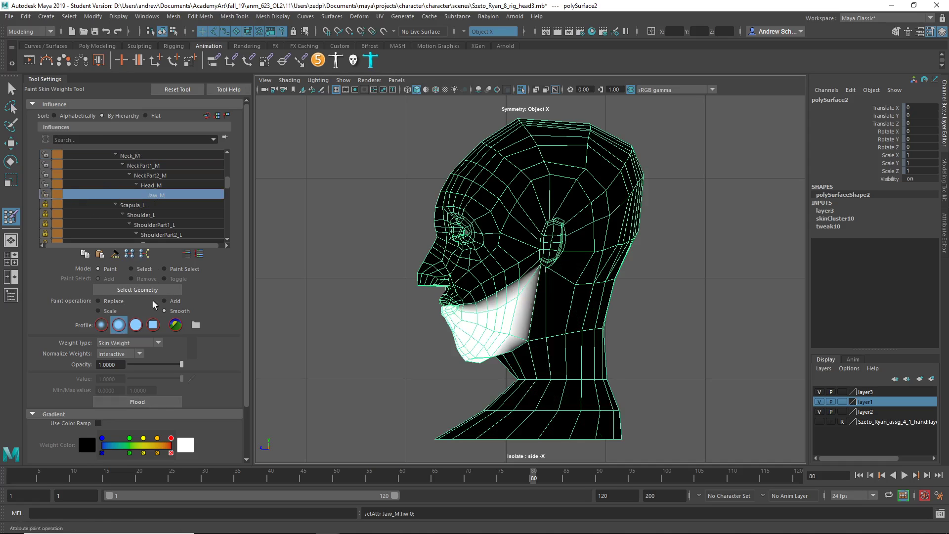
pyautogui.click(163, 404)
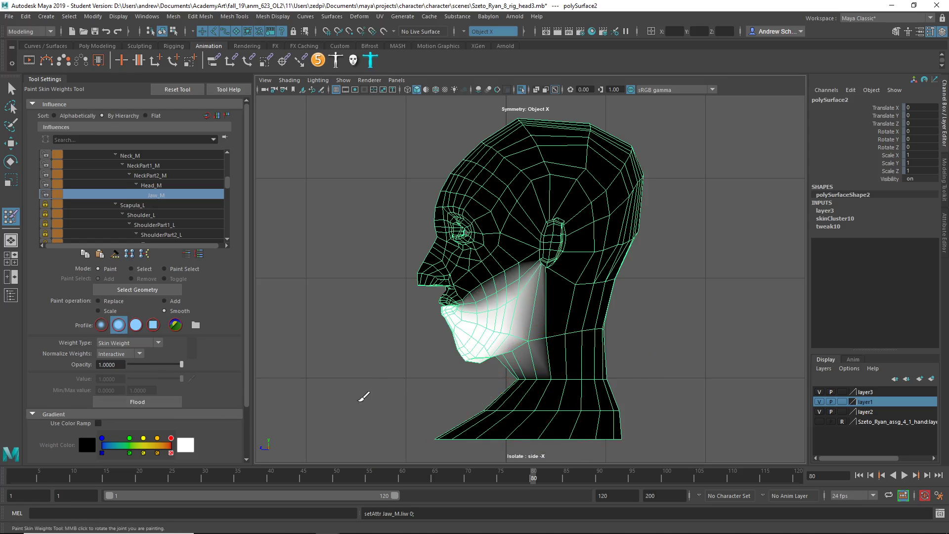
pyautogui.click(137, 402)
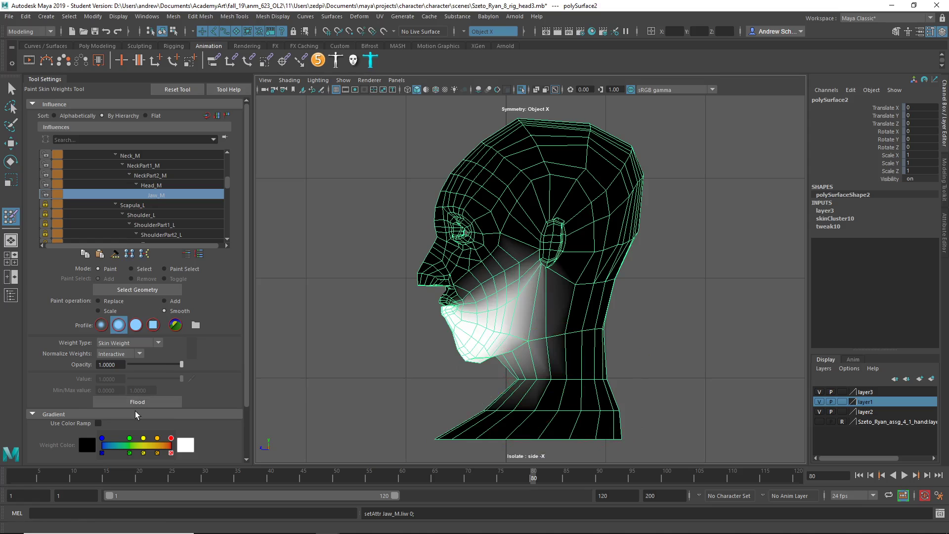
pyautogui.hotkey('ctrl', 'z')
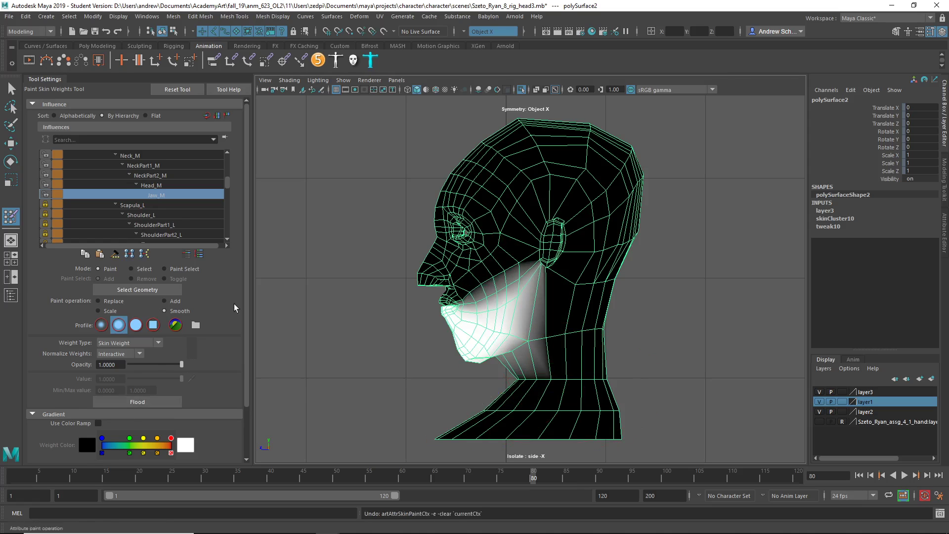
pyautogui.click(158, 184)
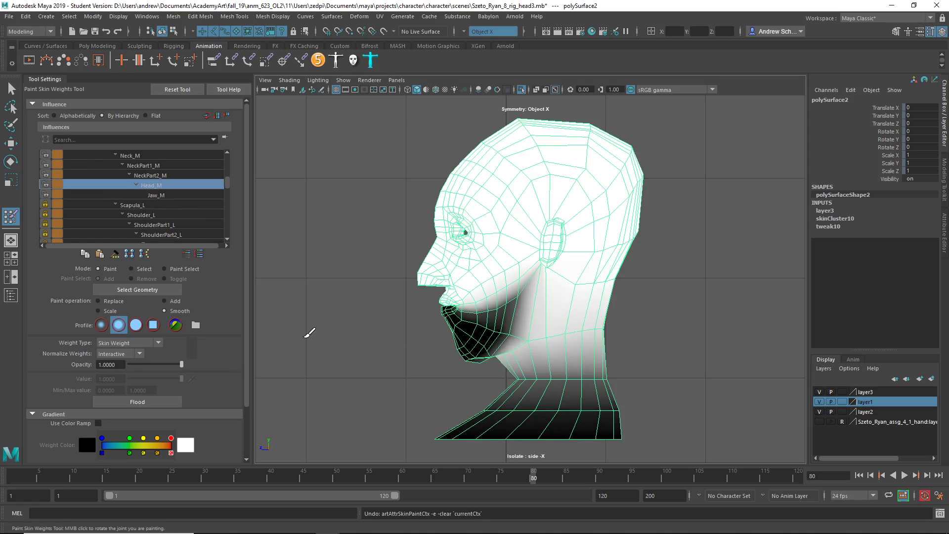
# Leave weight painting, show the full character in the perspective view and select the FKJaw_M control.
pyautogui.press('q')
pyautogui.click(334, 324)
pyautogui.press('space')
pyautogui.moveTo(363, 315)
pyautogui.mouseDown()
pyautogui.moveTo(375, 269)
pyautogui.moveTo(517, 272)
pyautogui.moveTo(489, 271)
pyautogui.mouseUp()
pyautogui.click(521, 89)
pyautogui.click(505, 297)
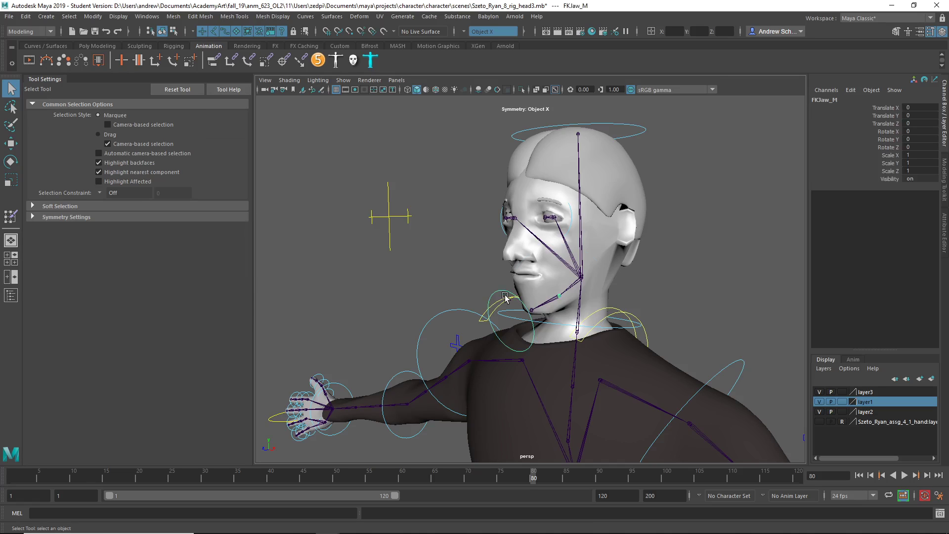
# Test the jaw deformation by rotating FKJaw_M about 10 degrees in Z, and undo the rotation.
pyautogui.press('e')
pyautogui.moveTo(530, 290); pyautogui.dragTo(535, 297)
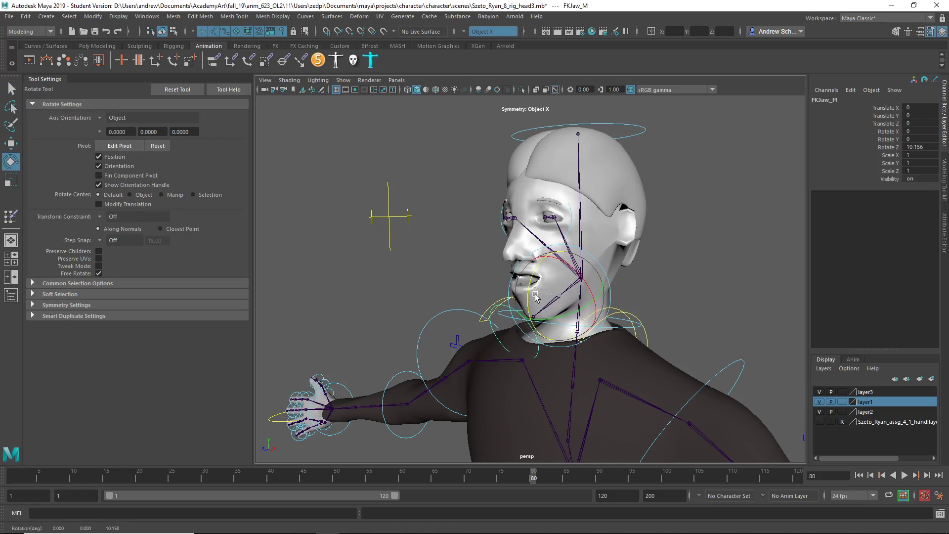
pyautogui.hotkey('ctrl', 'z')
pyautogui.keyDown('alt'); pyautogui.moveTo(466, 237); pyautogui.dragTo(415, 297, button='right'); pyautogui.keyUp('alt')
pyautogui.keyDown('alt'); pyautogui.moveTo(415, 297); pyautogui.dragTo(356, 274); pyautogui.keyUp('alt')
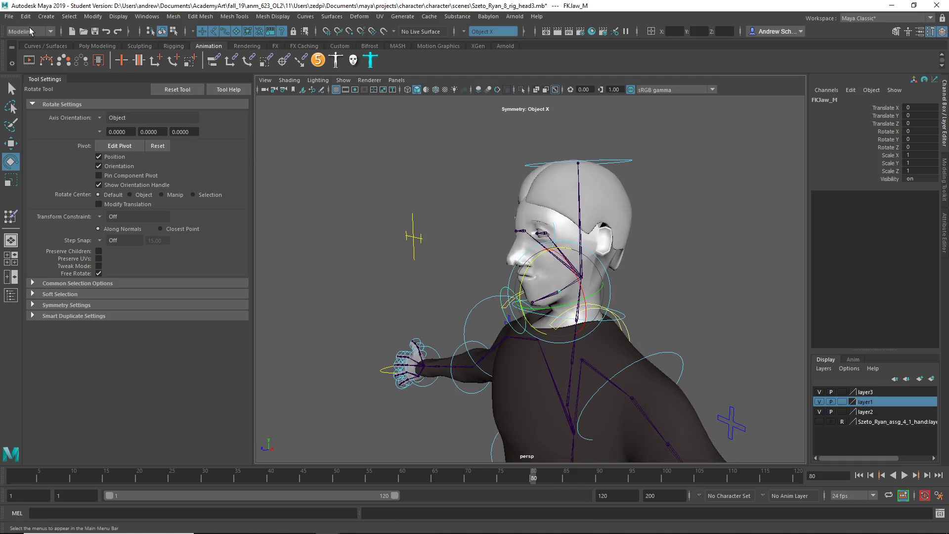
# Save the scene as a new Maya ASCII version whose file name ends in rig_head3_2.ma, accepting the student version notice.
pyautogui.click(13, 17)
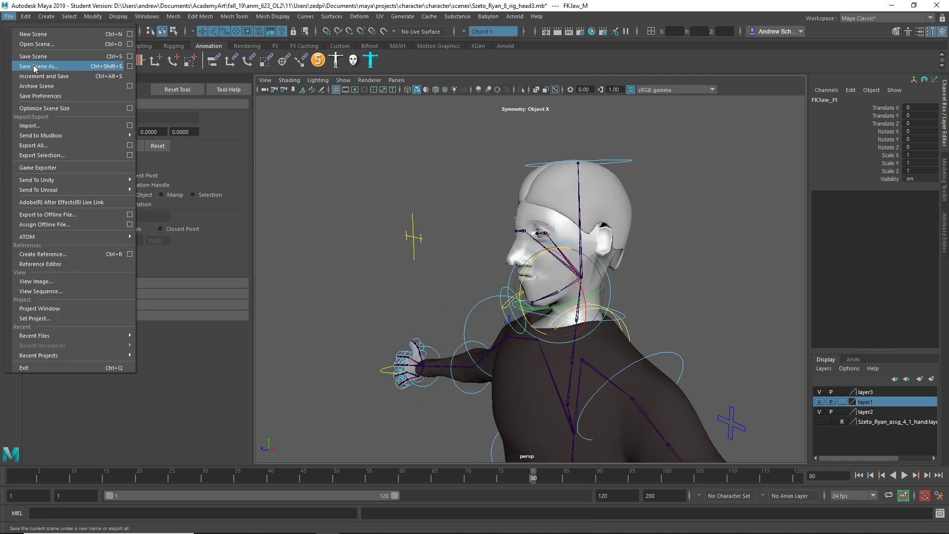
pyautogui.click(30, 66)
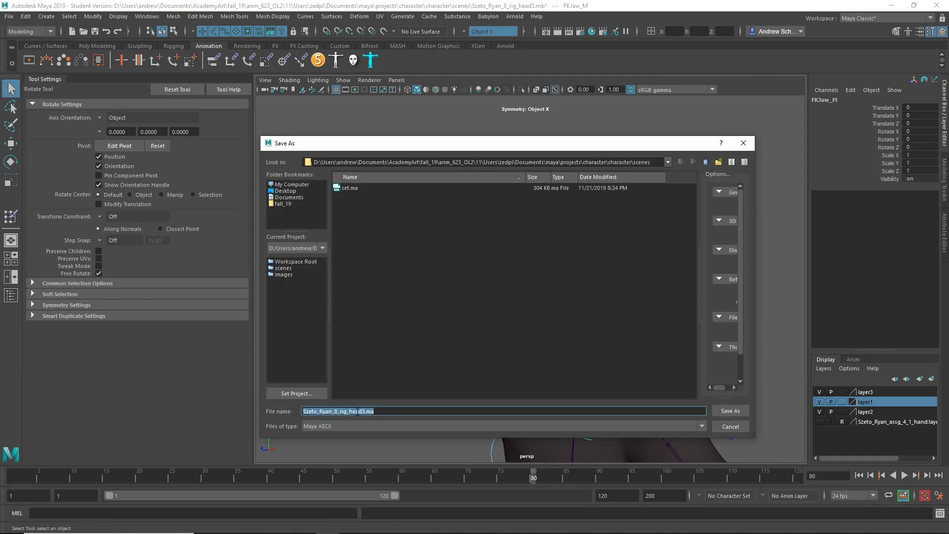
pyautogui.click(365, 411)
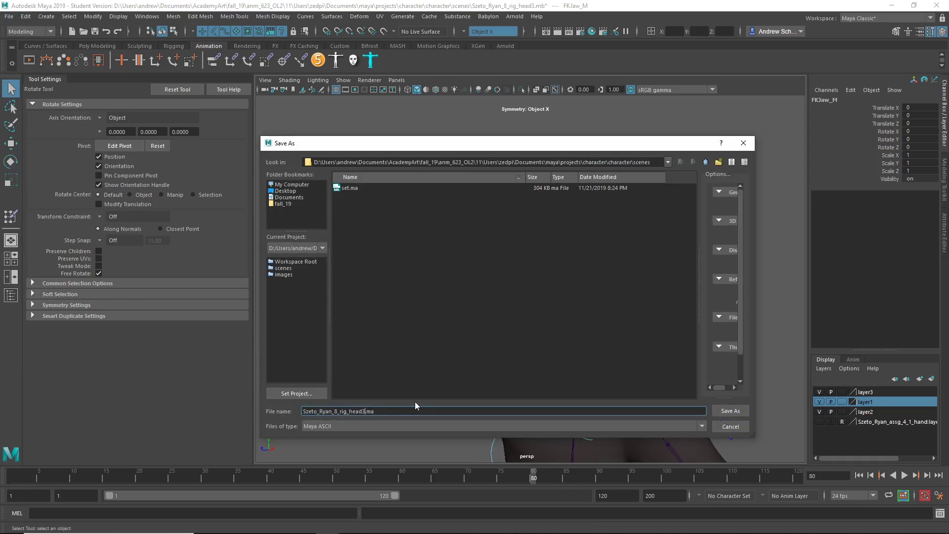
pyautogui.press('Return')
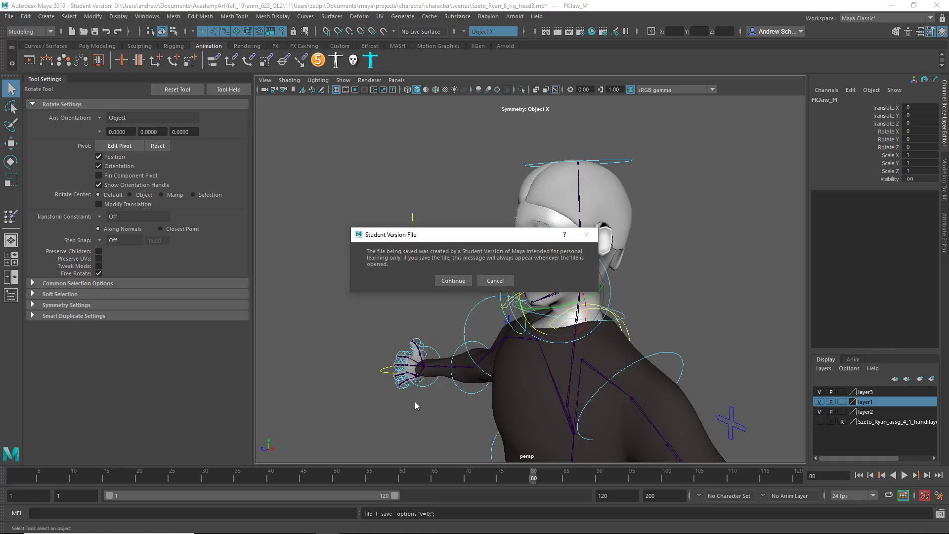
pyautogui.press('Return')
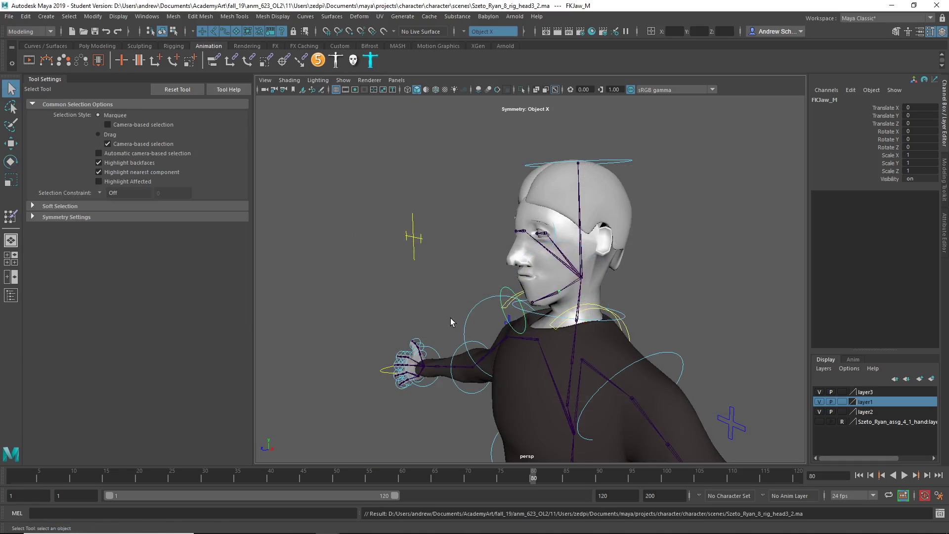